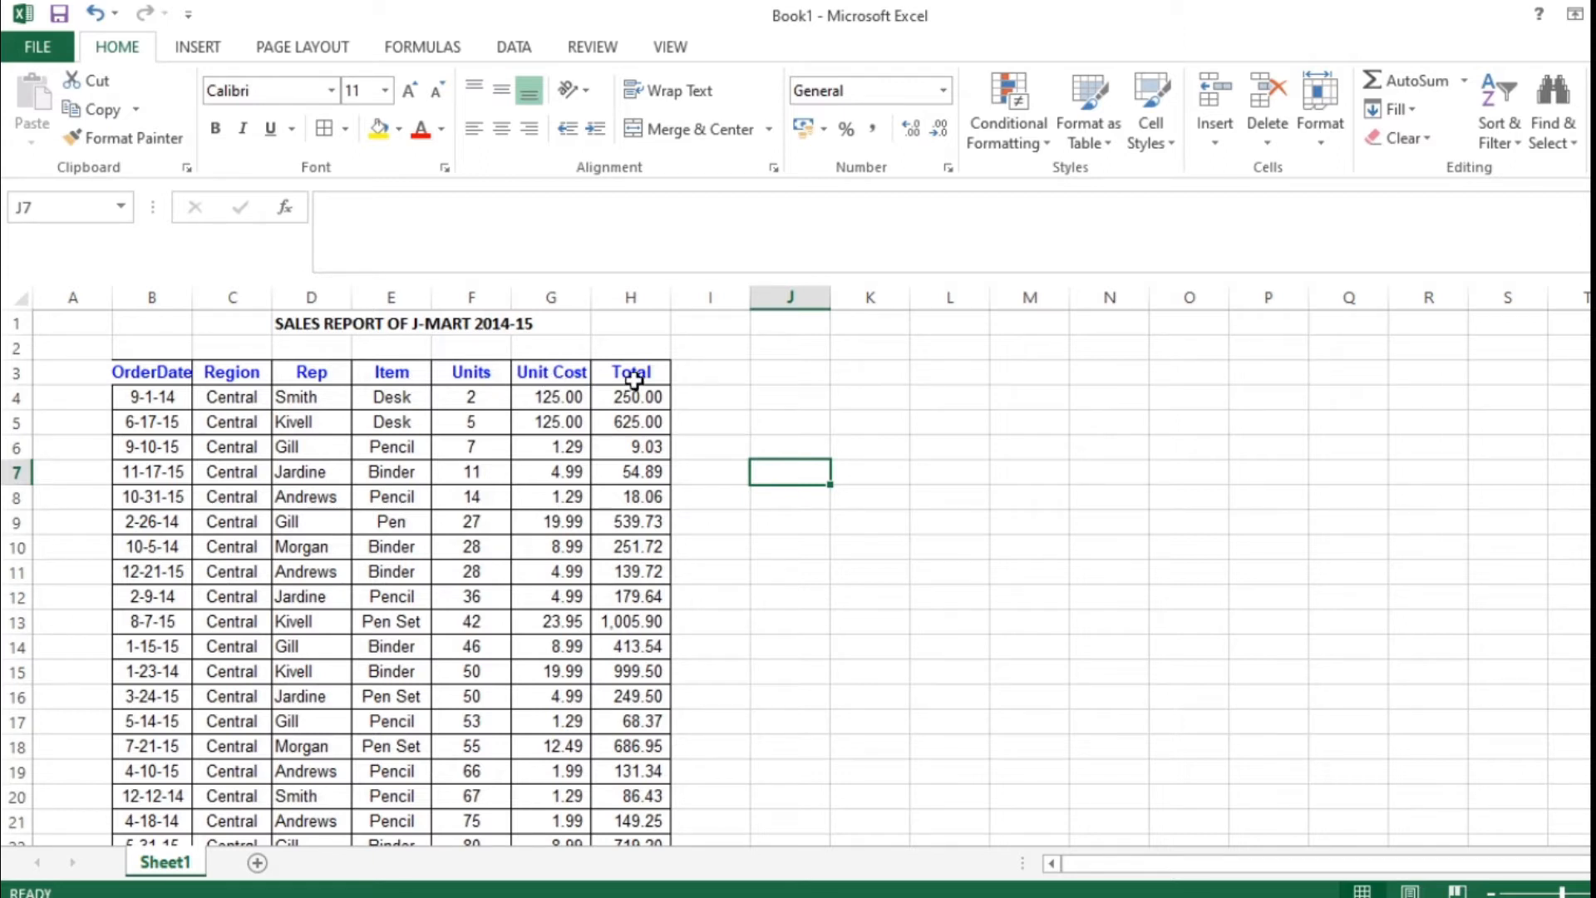
Step: Examine the J-MART 2014-15 sales report from its header row down to the last record
scroll(239, 431, down, 4)
scroll(239, 431, down, 3)
scroll(240, 431, up, 7)
scroll(481, 461, down, 5)
scroll(480, 462, down, 4)
scroll(481, 461, up, 5)
scroll(481, 461, up, 3)
scroll(481, 461, up, 1)
scroll(496, 487, down, 5)
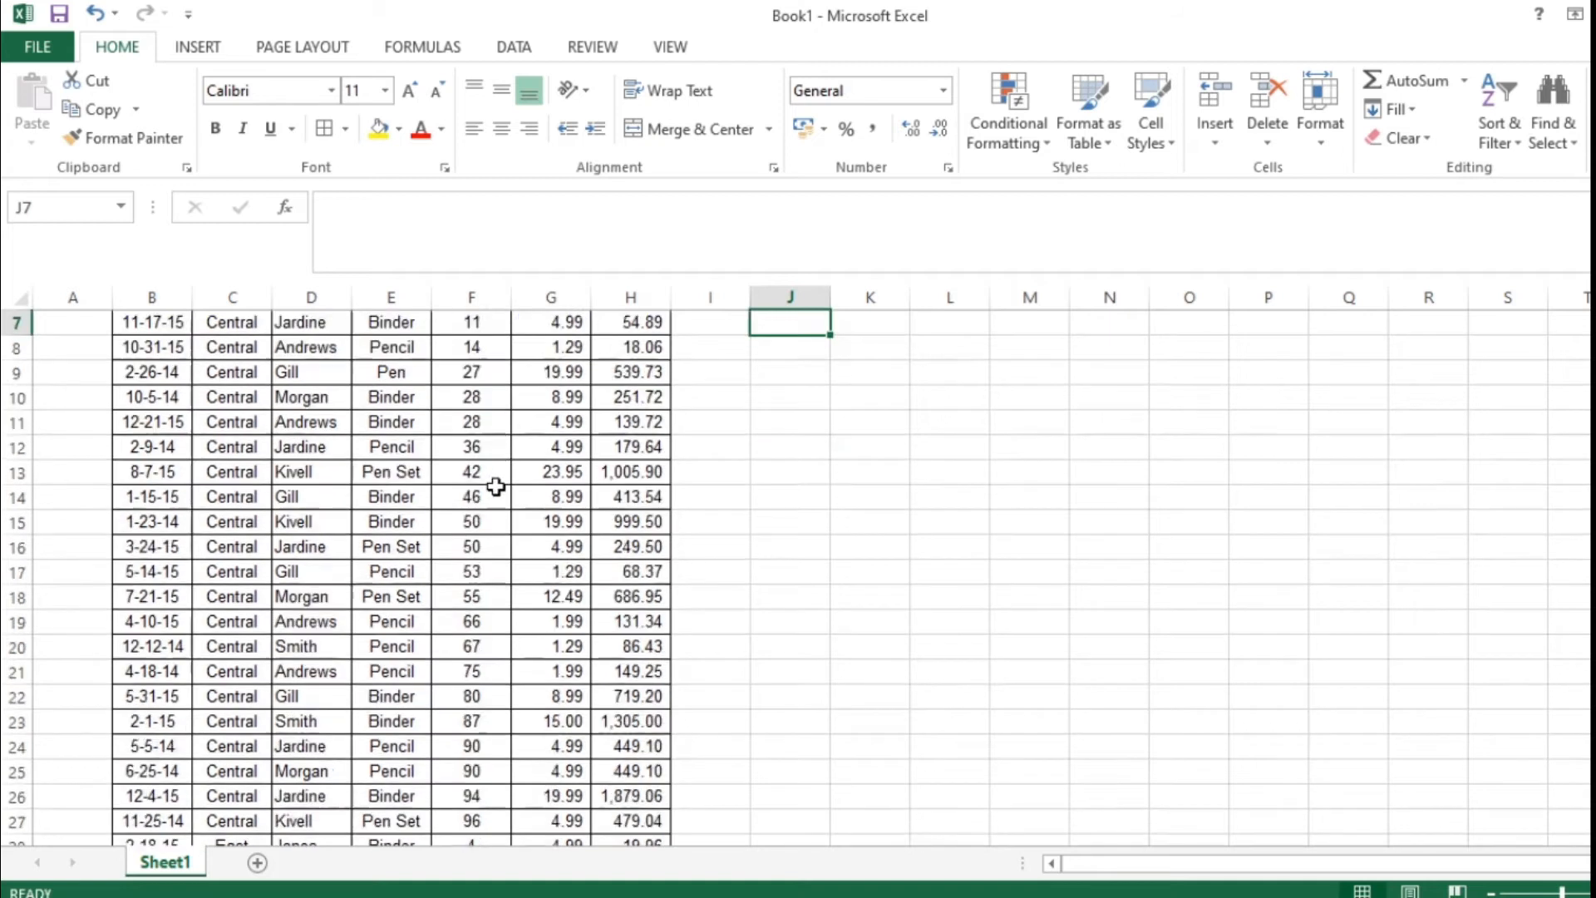
scroll(496, 487, down, 3)
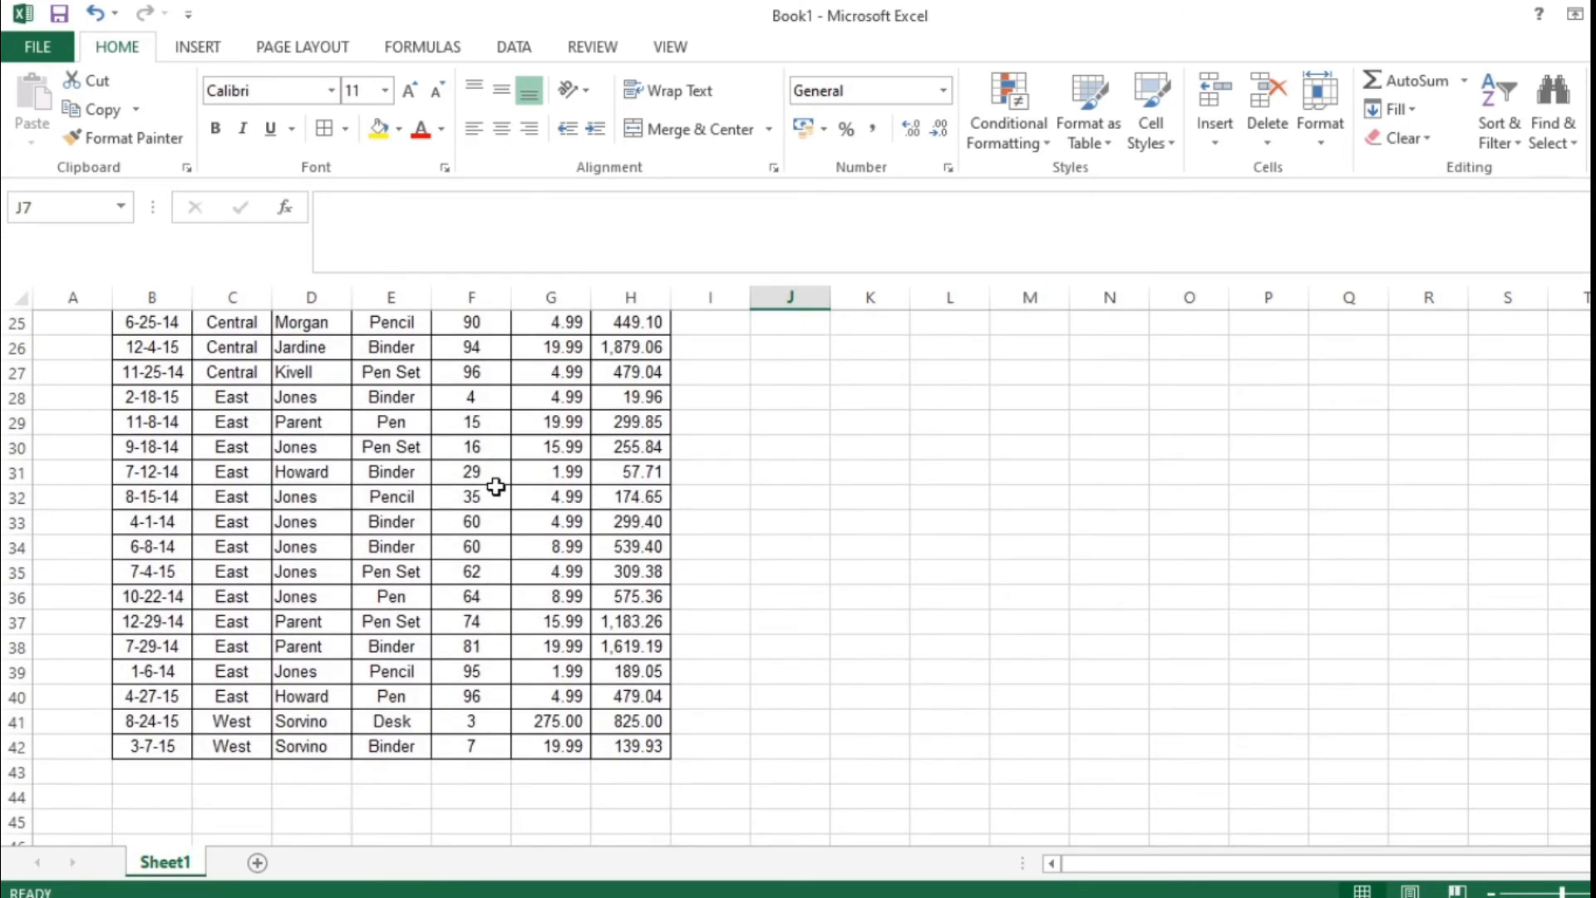
scroll(497, 487, up, 6)
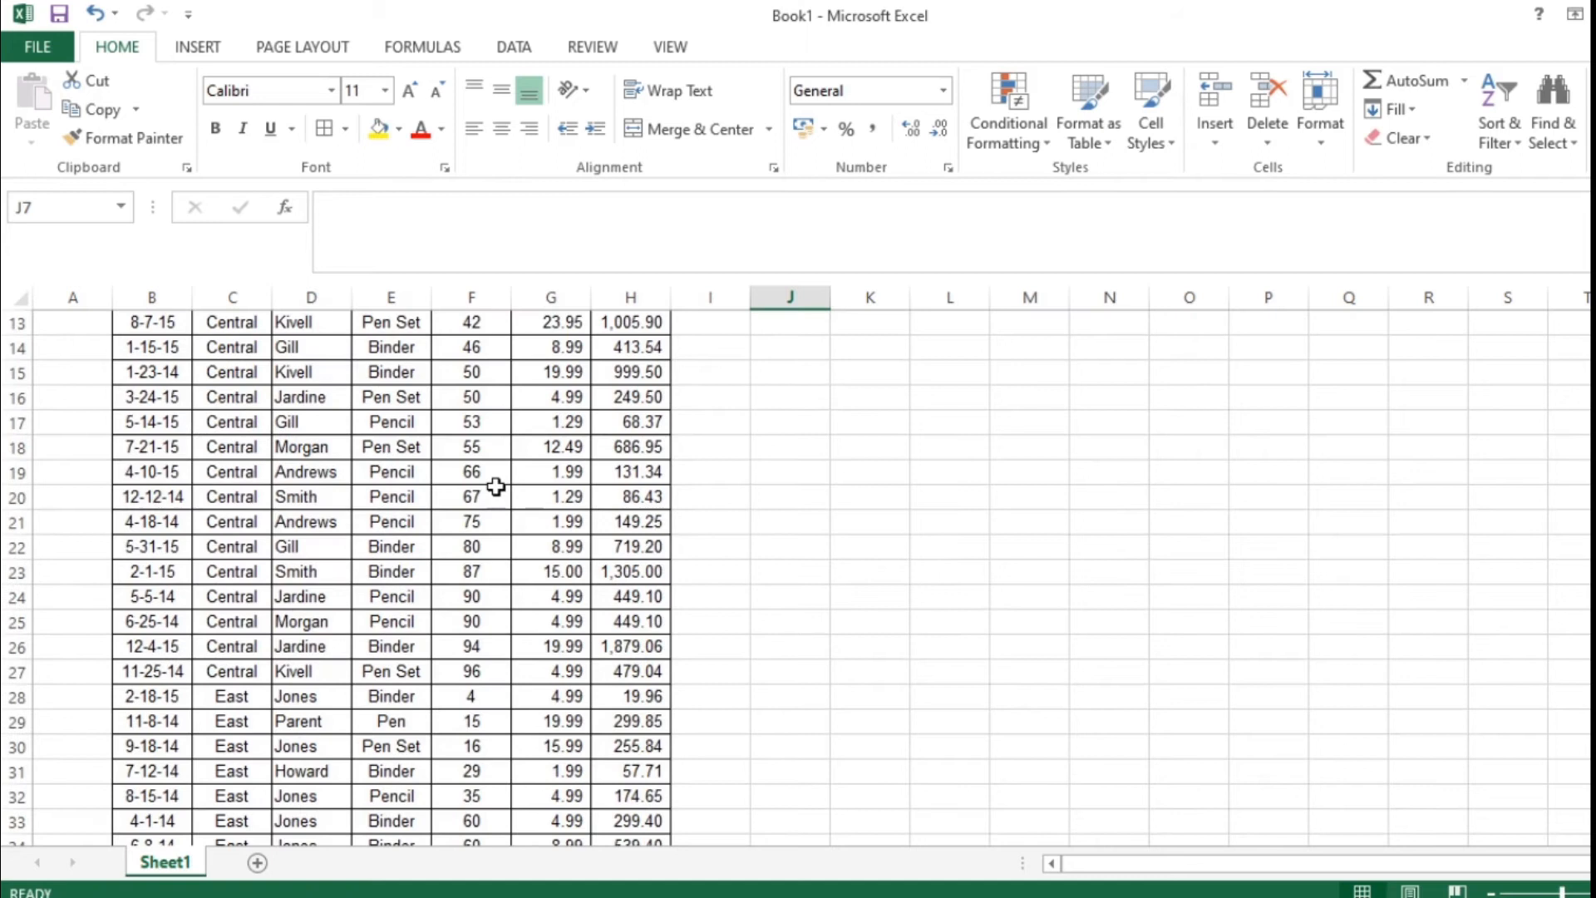
scroll(497, 487, up, 2)
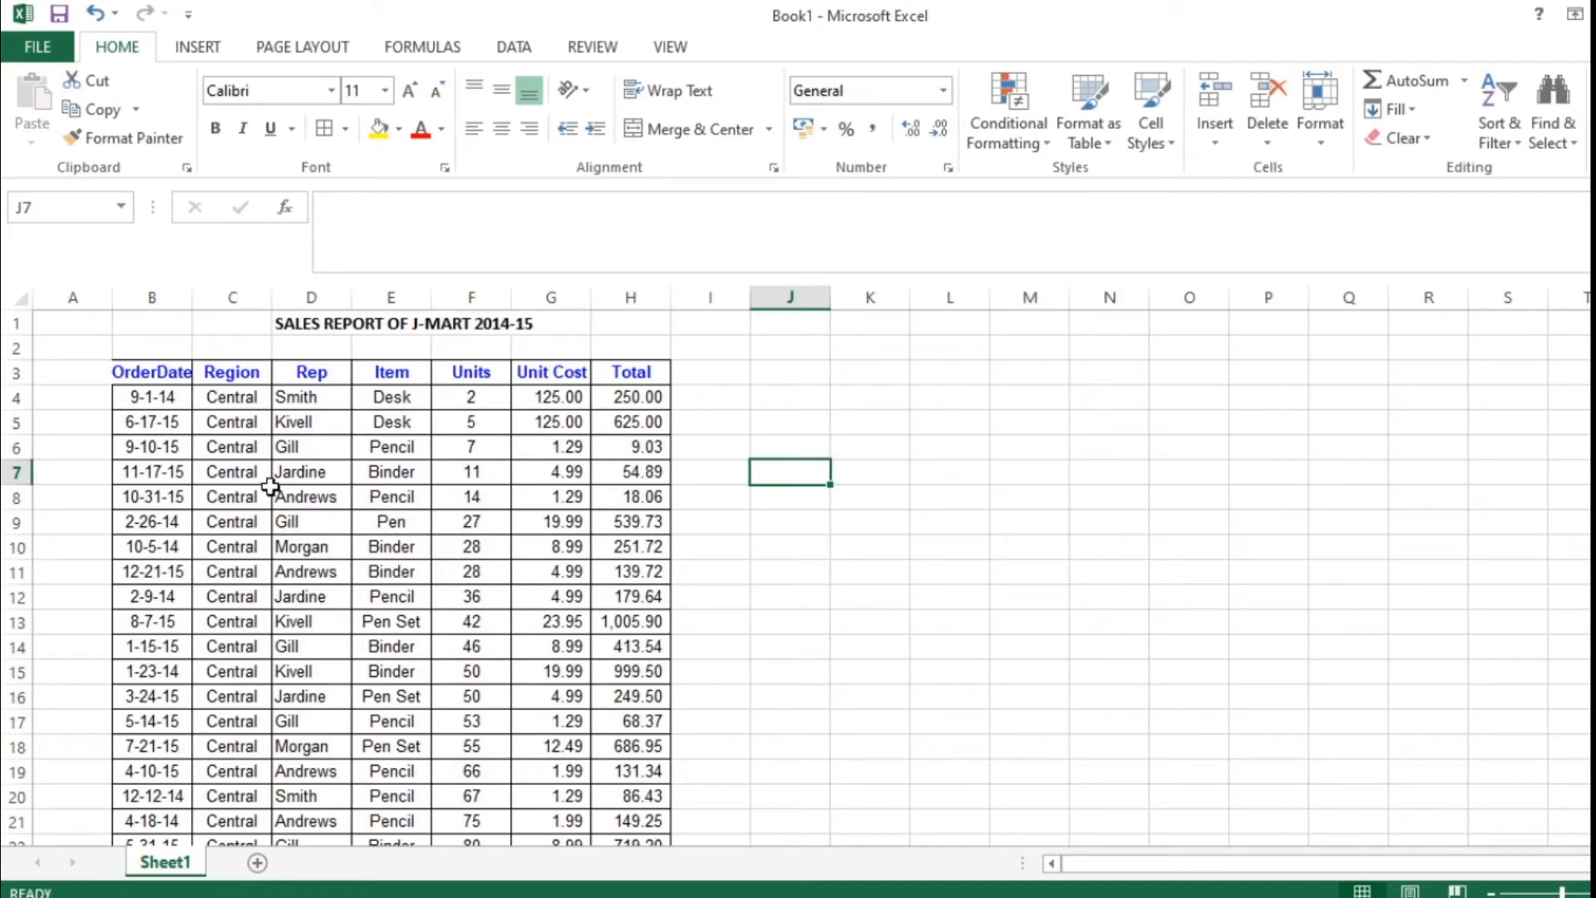
scroll(374, 499, down, 10)
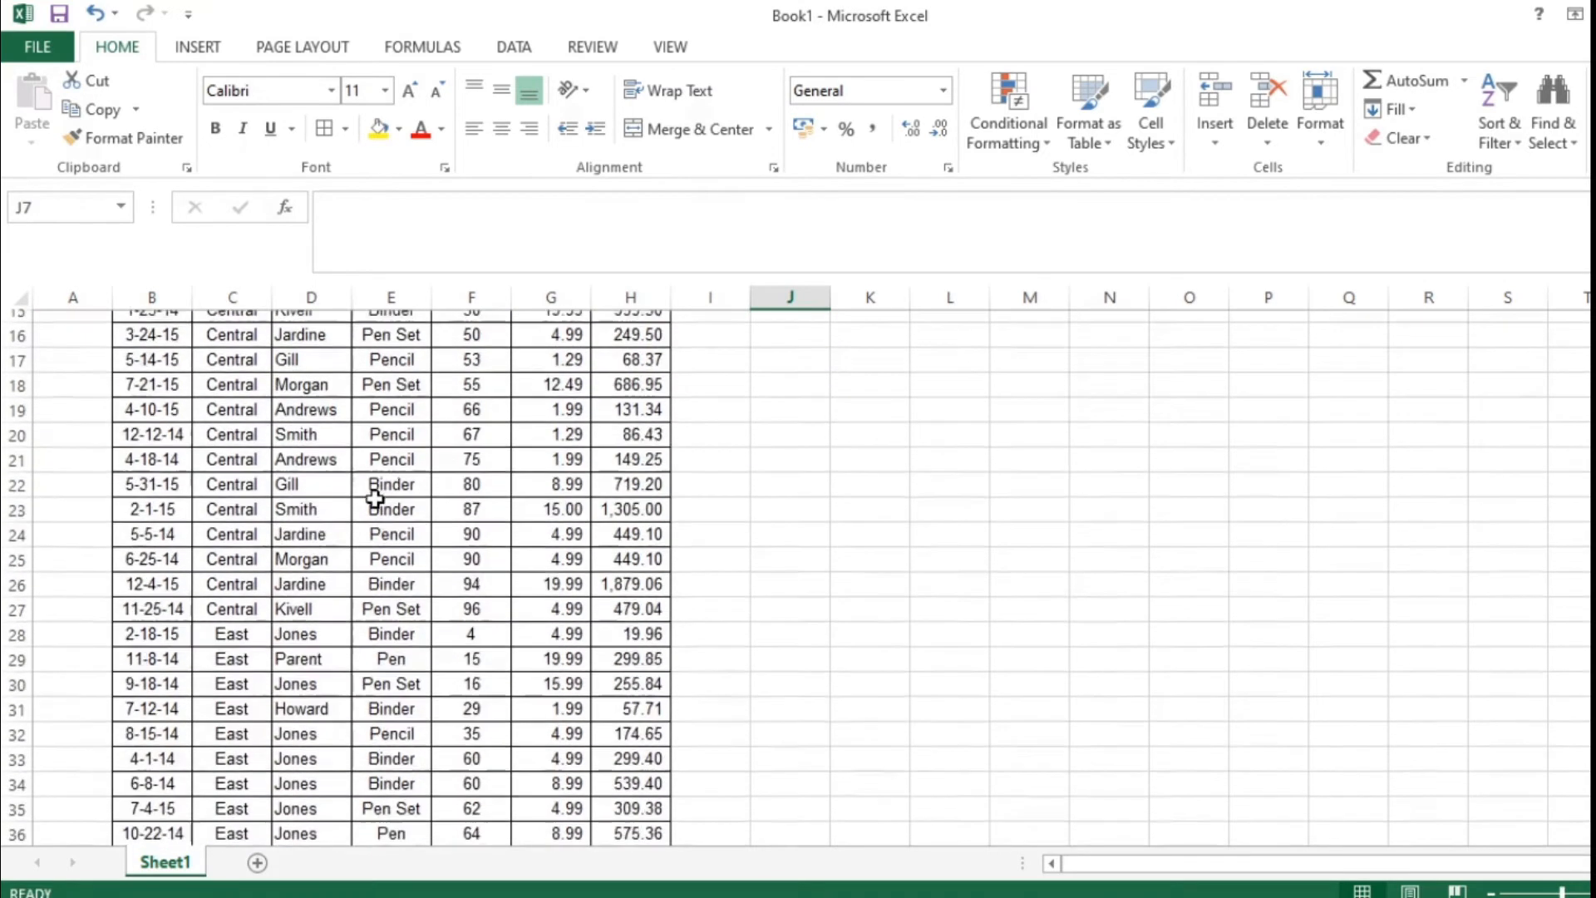
scroll(276, 503, up, 10)
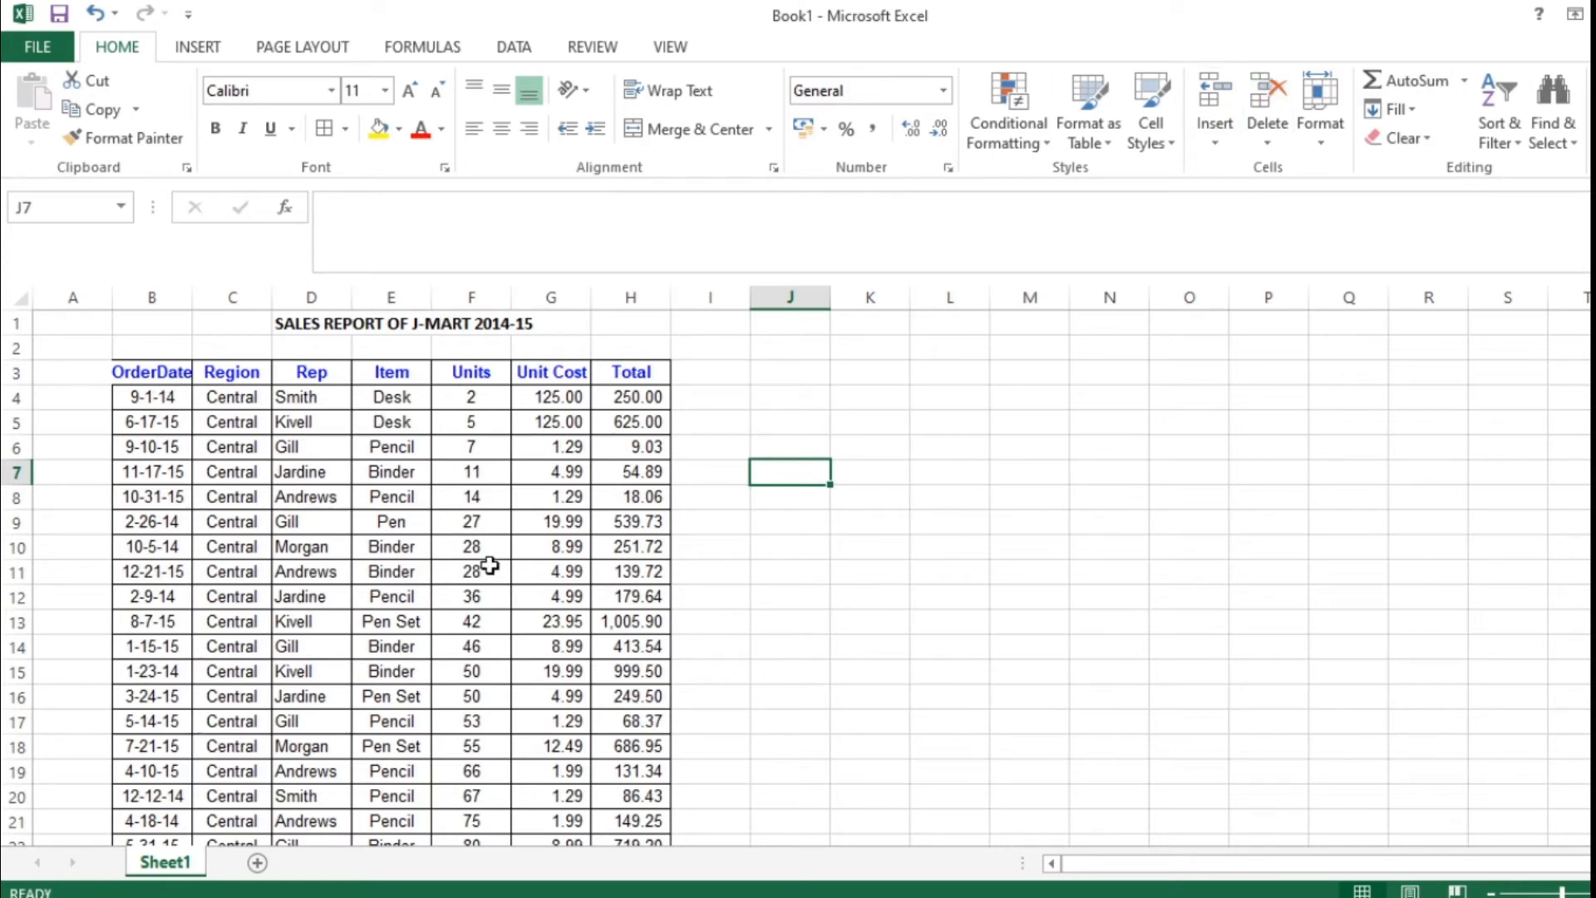
Step: Format the sales data in B3:H42 as a table with headers, using a blue light table style with a solid header row
drag(153, 371, 628, 609)
drag(628, 622, 628, 625)
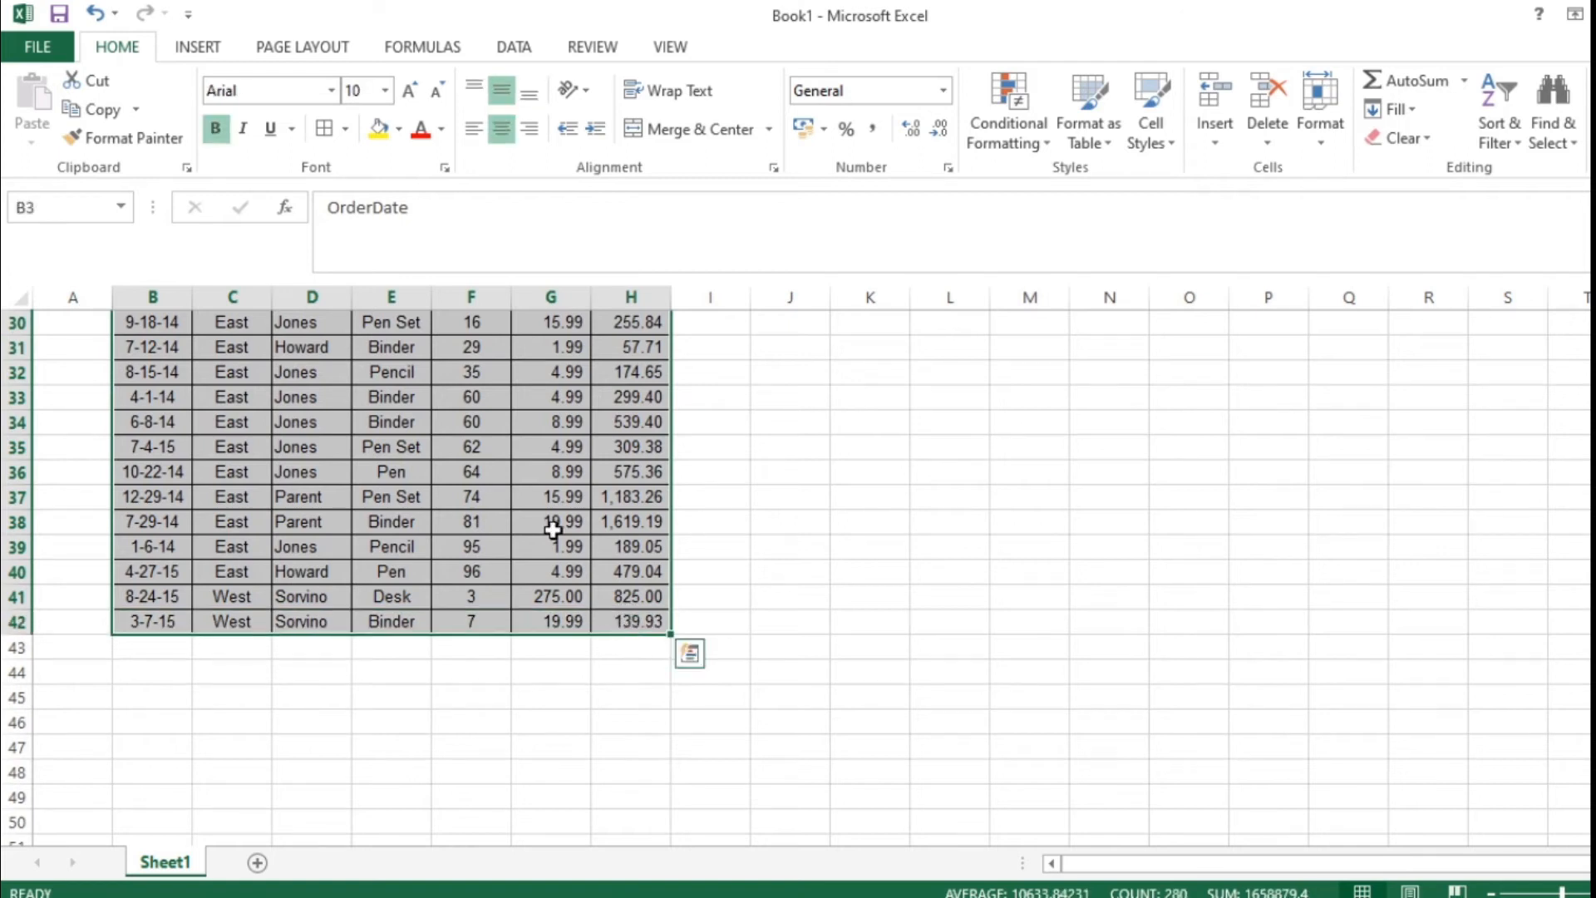
click(1098, 112)
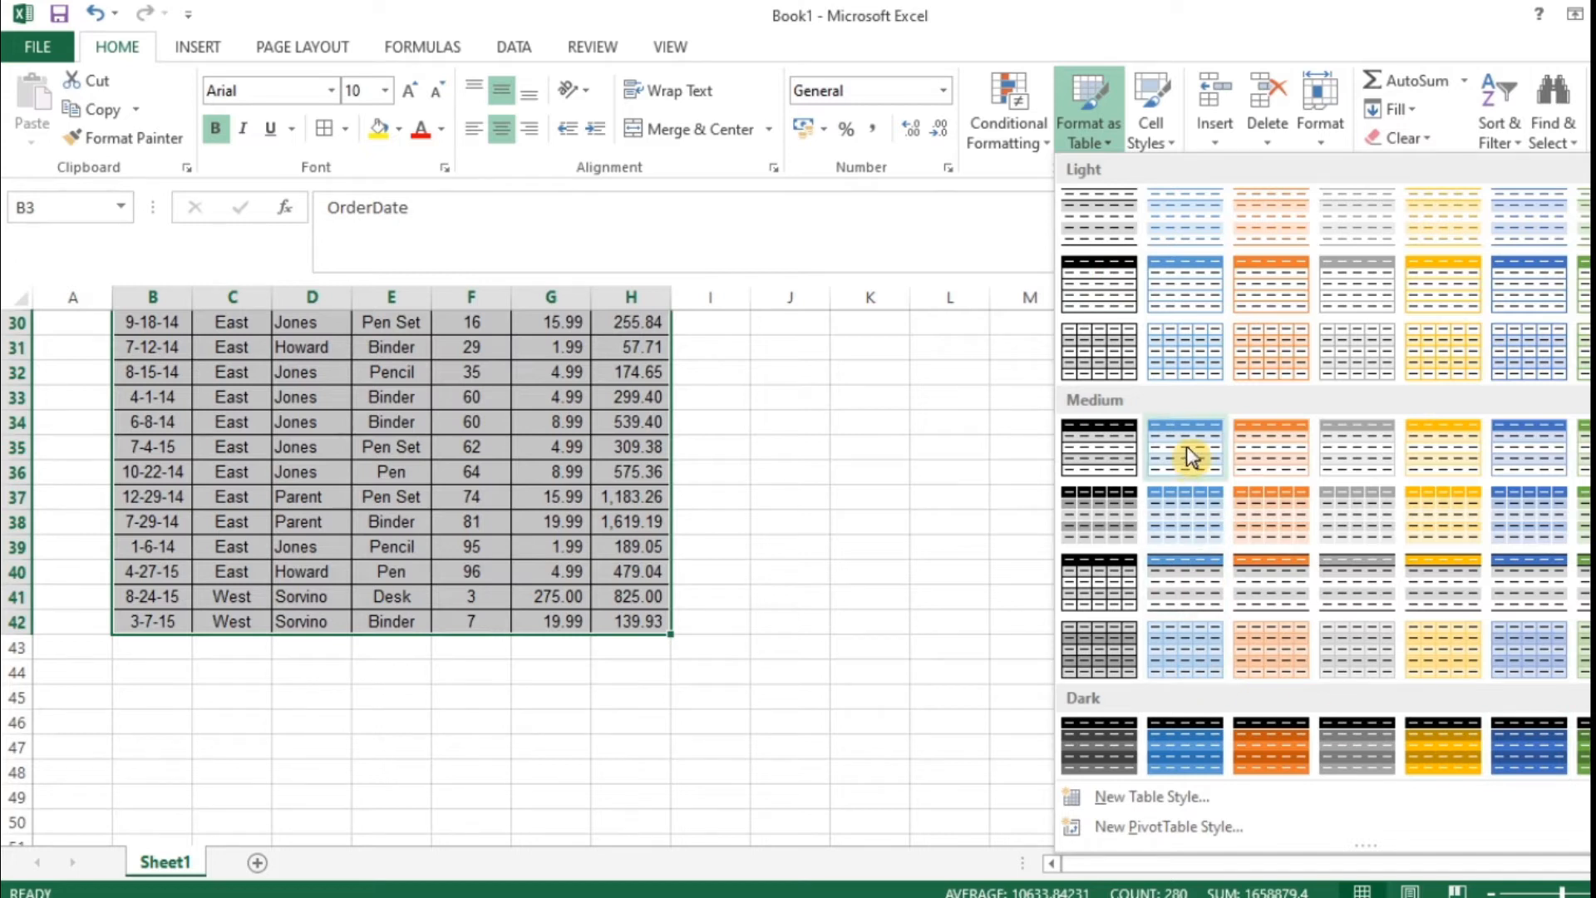
click(1543, 288)
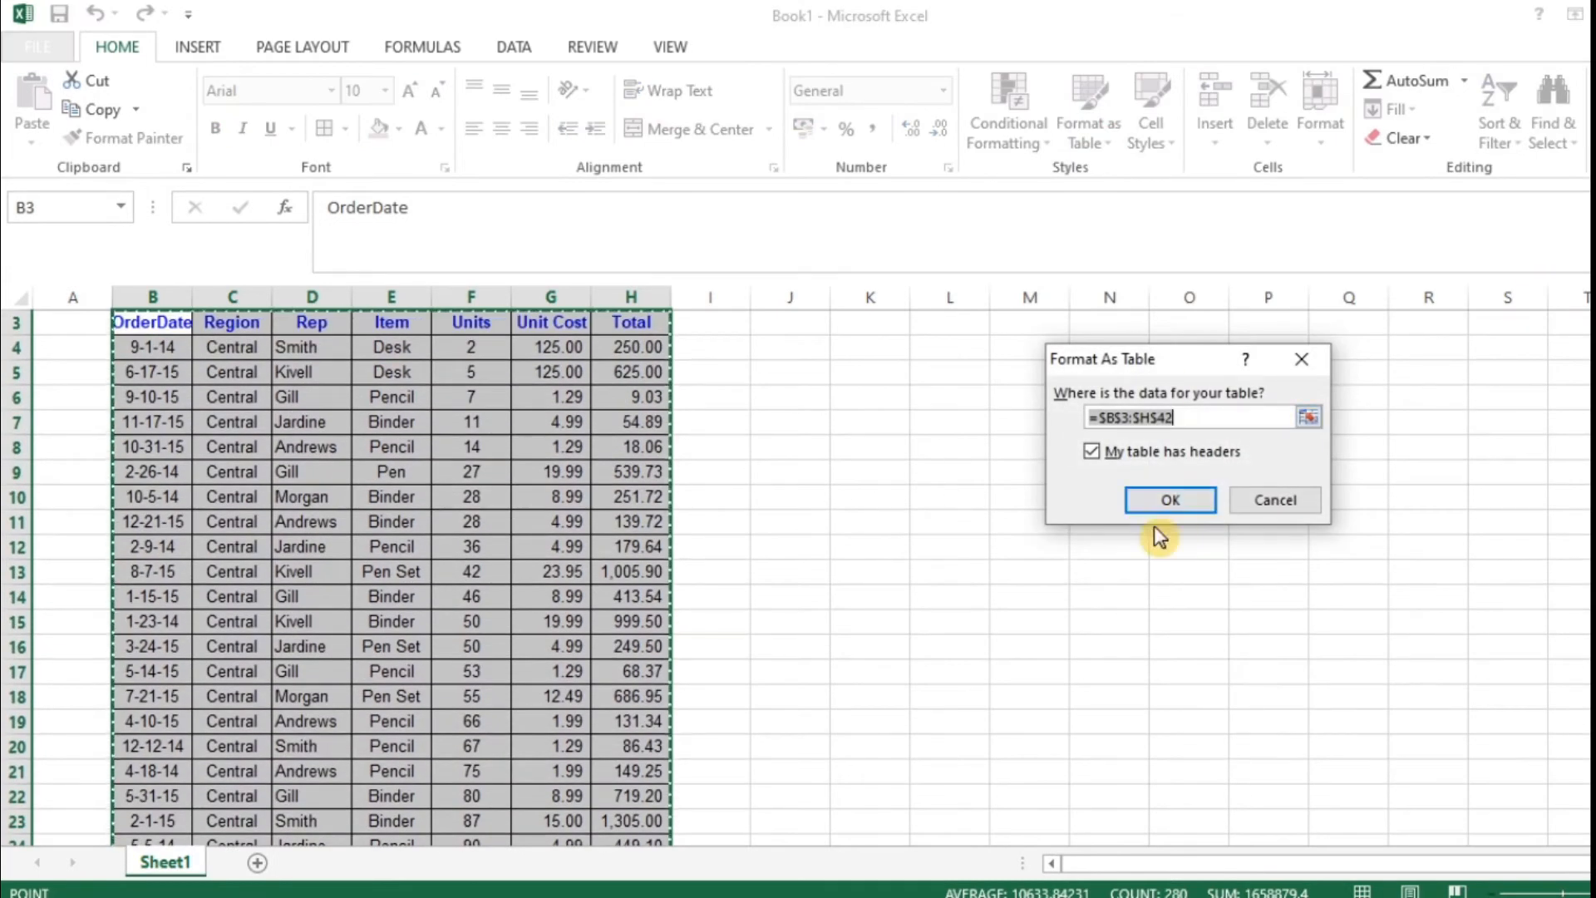
click(1165, 502)
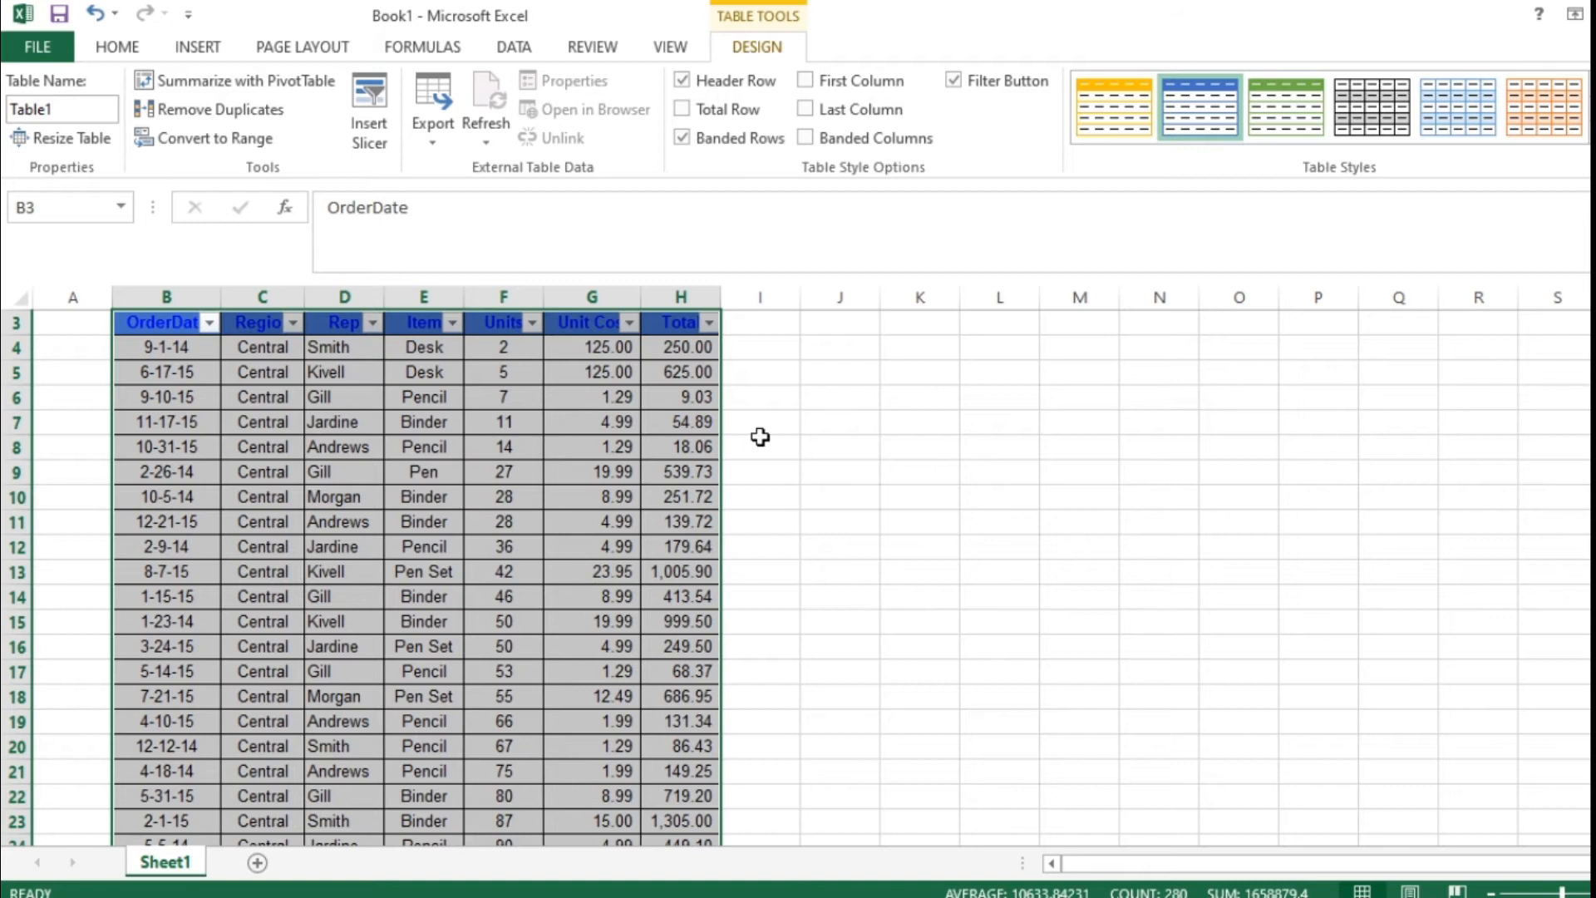
scroll(540, 445, up, 1)
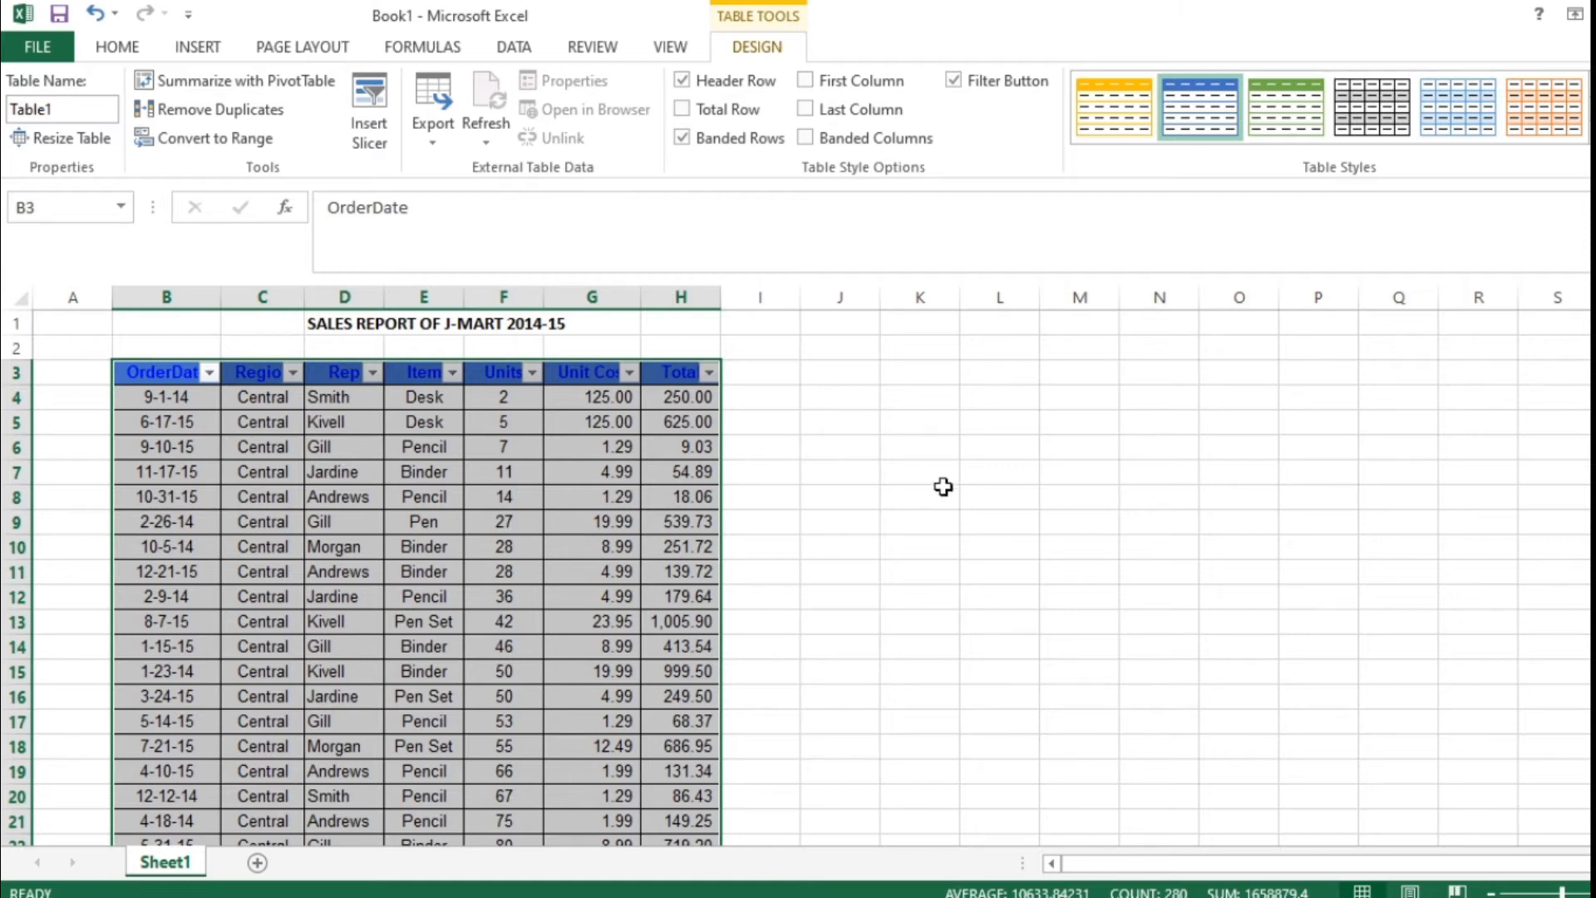
click(858, 491)
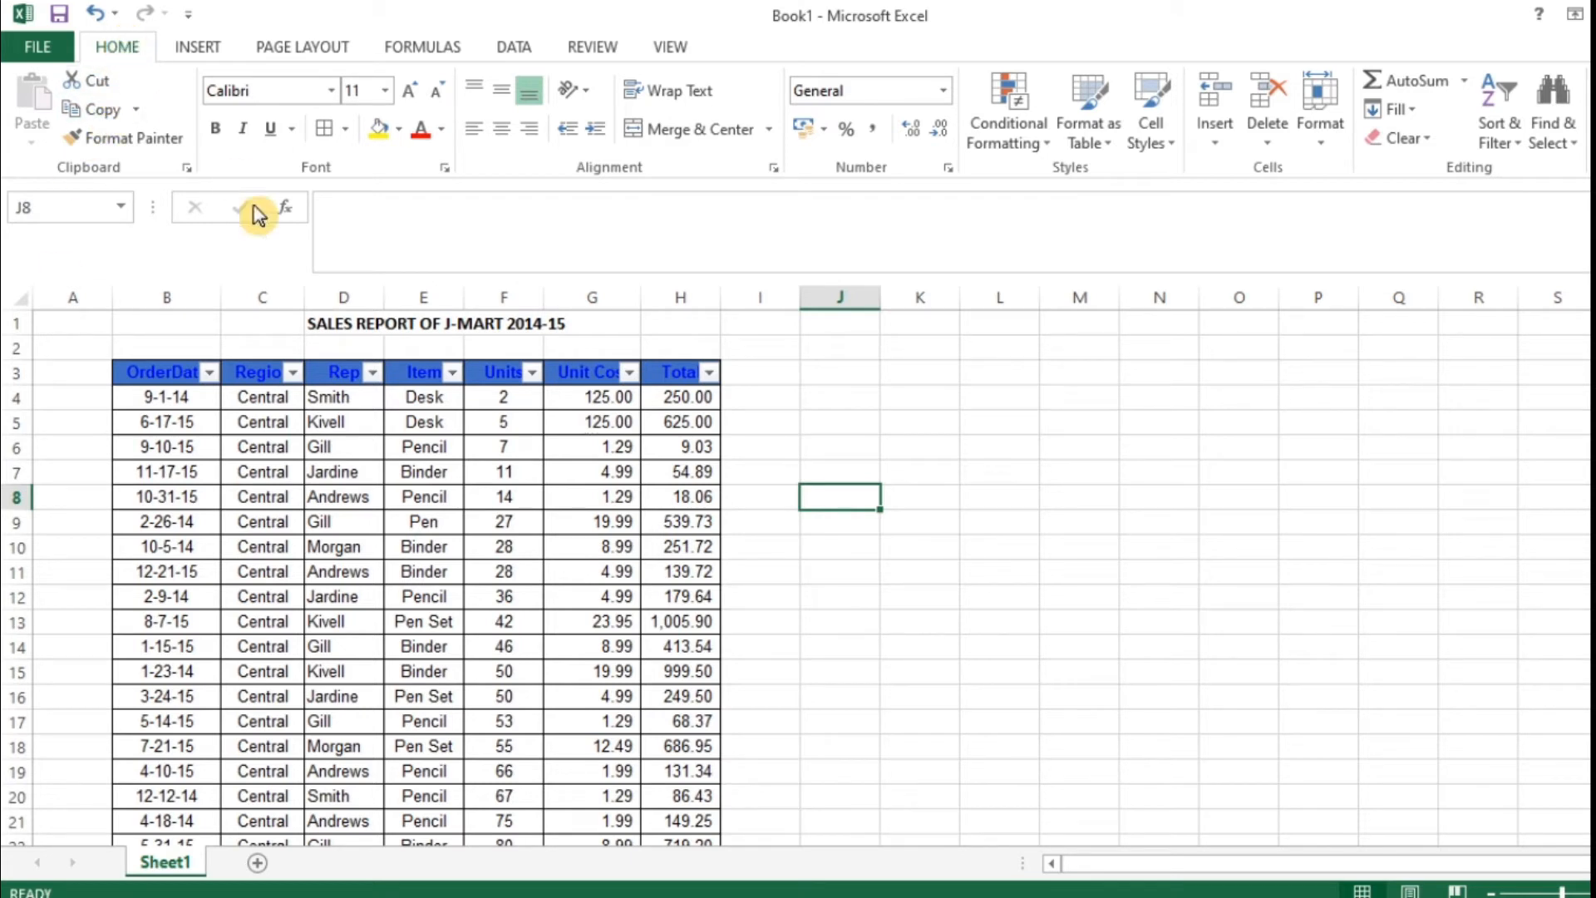
Step: Create a PivotTable from Table1 on a new worksheet
click(207, 52)
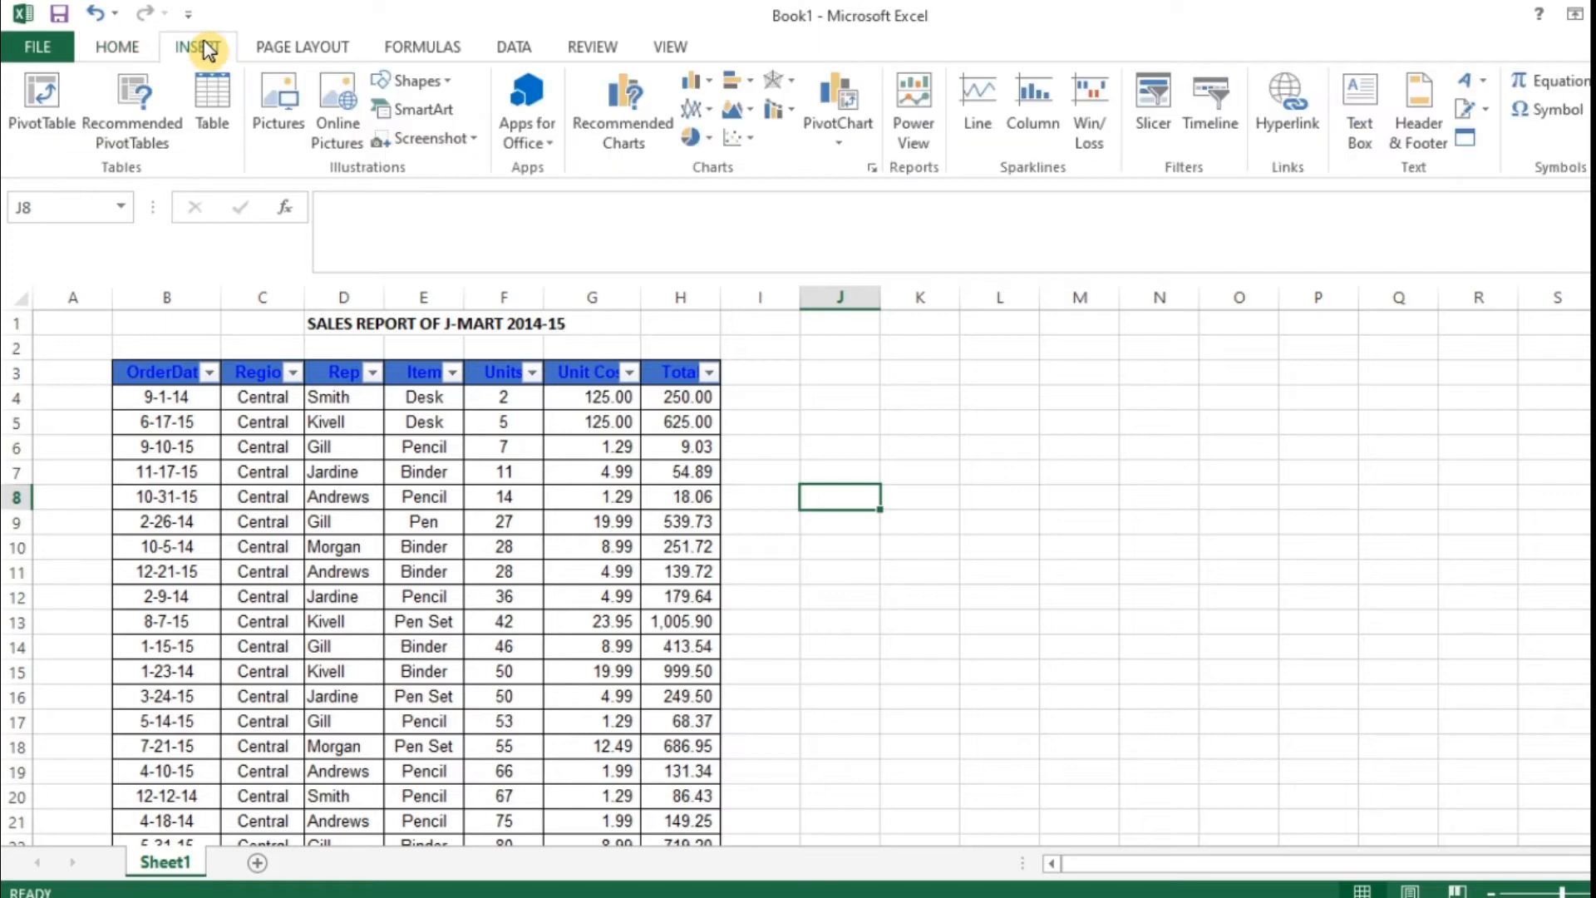
click(37, 98)
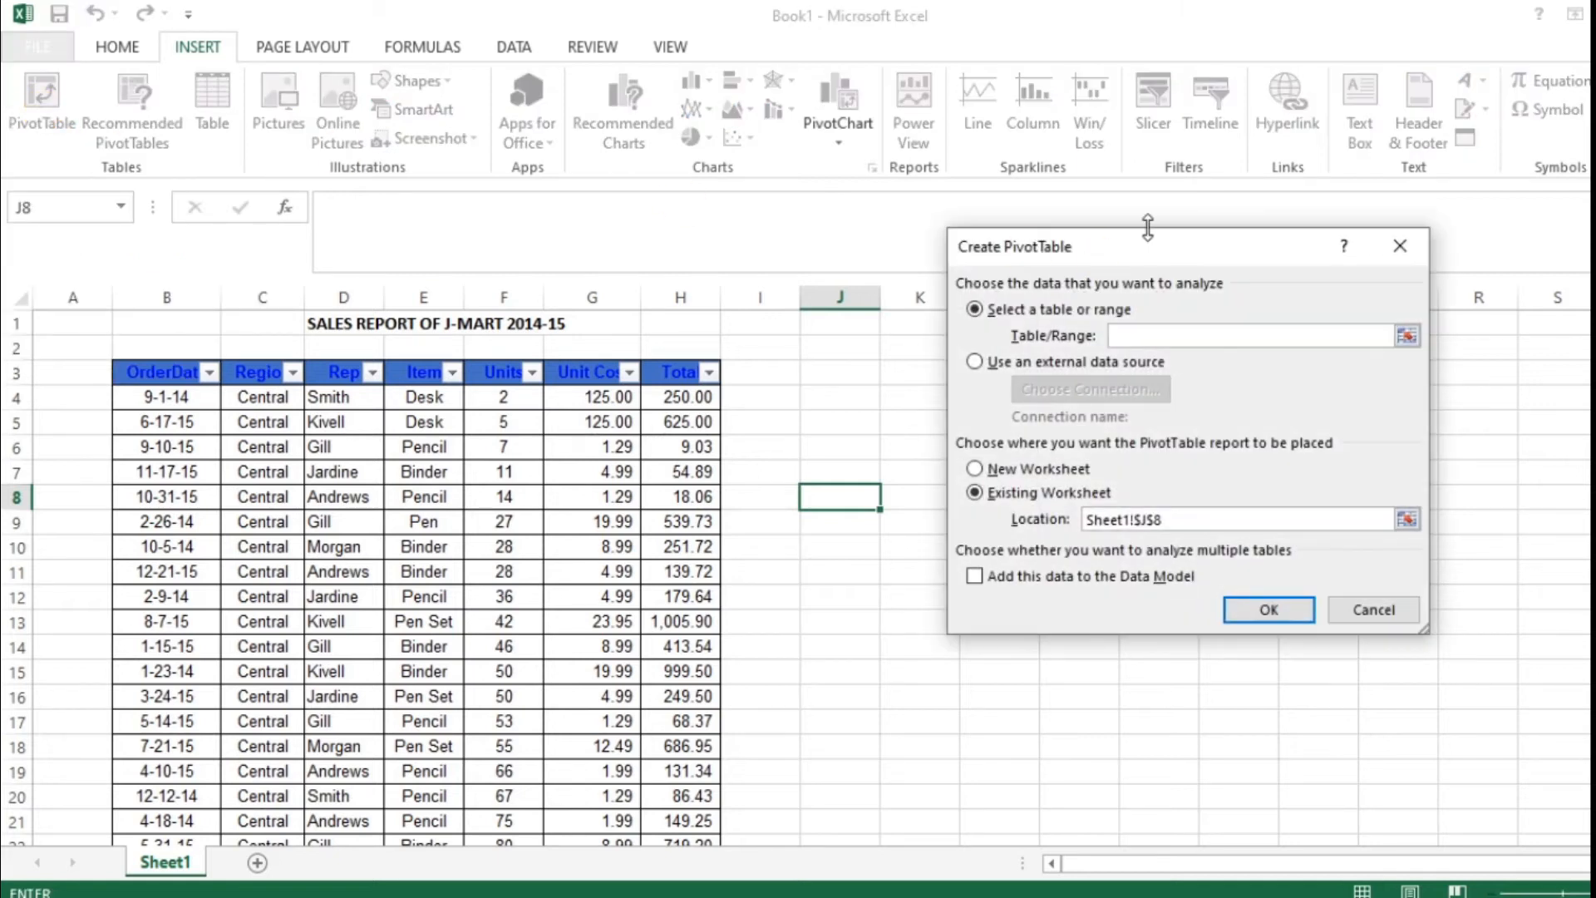
drag(1183, 242, 1183, 291)
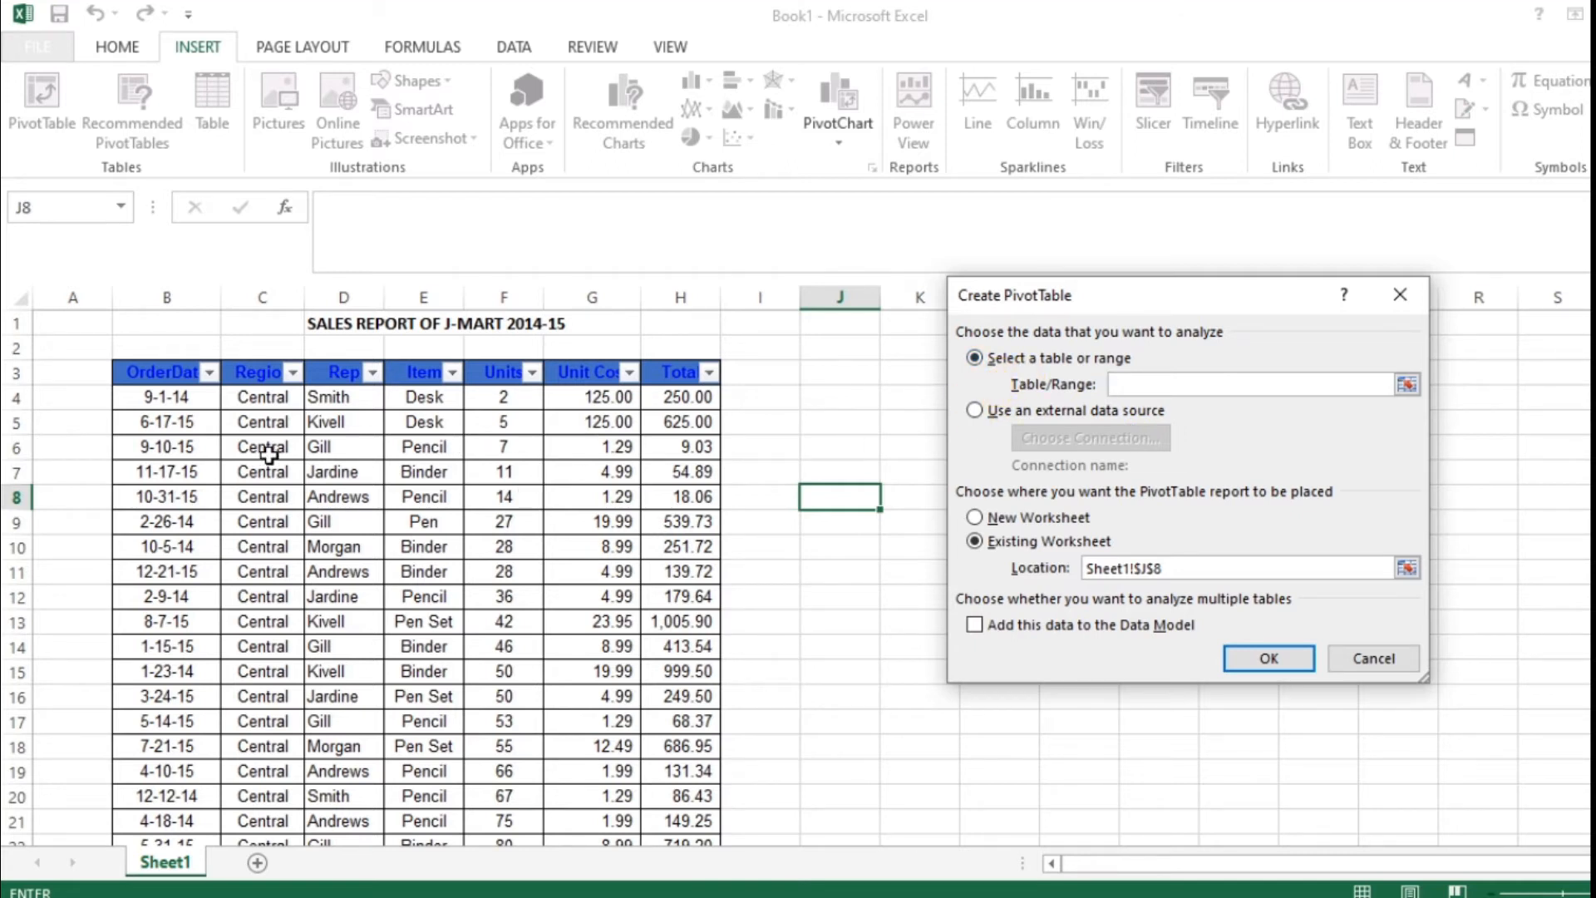
drag(133, 401, 692, 799)
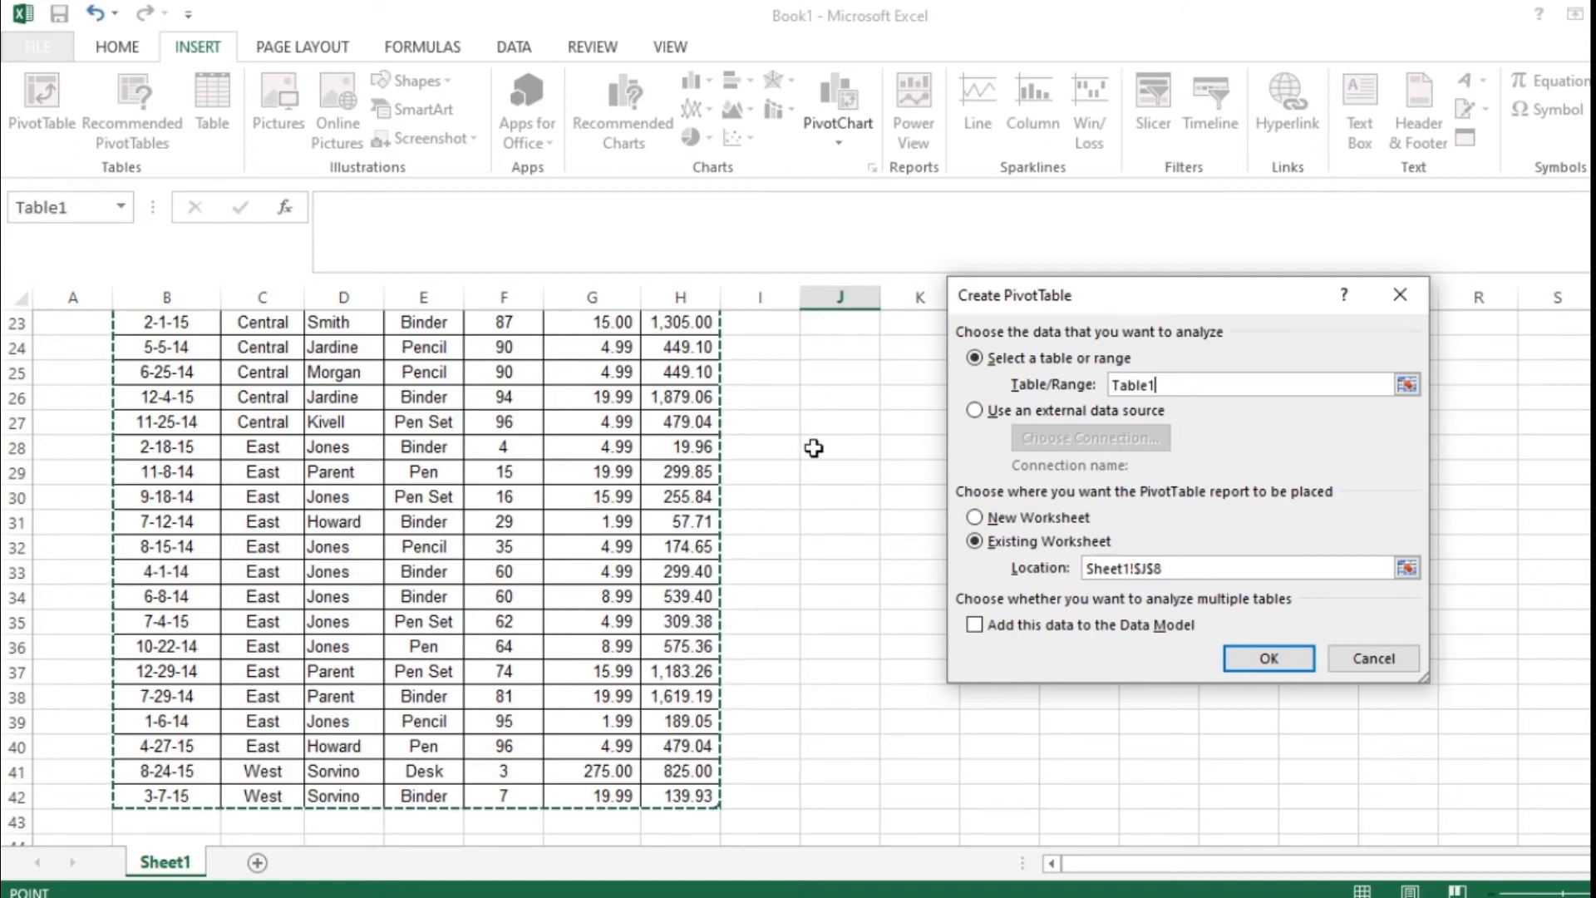
click(979, 519)
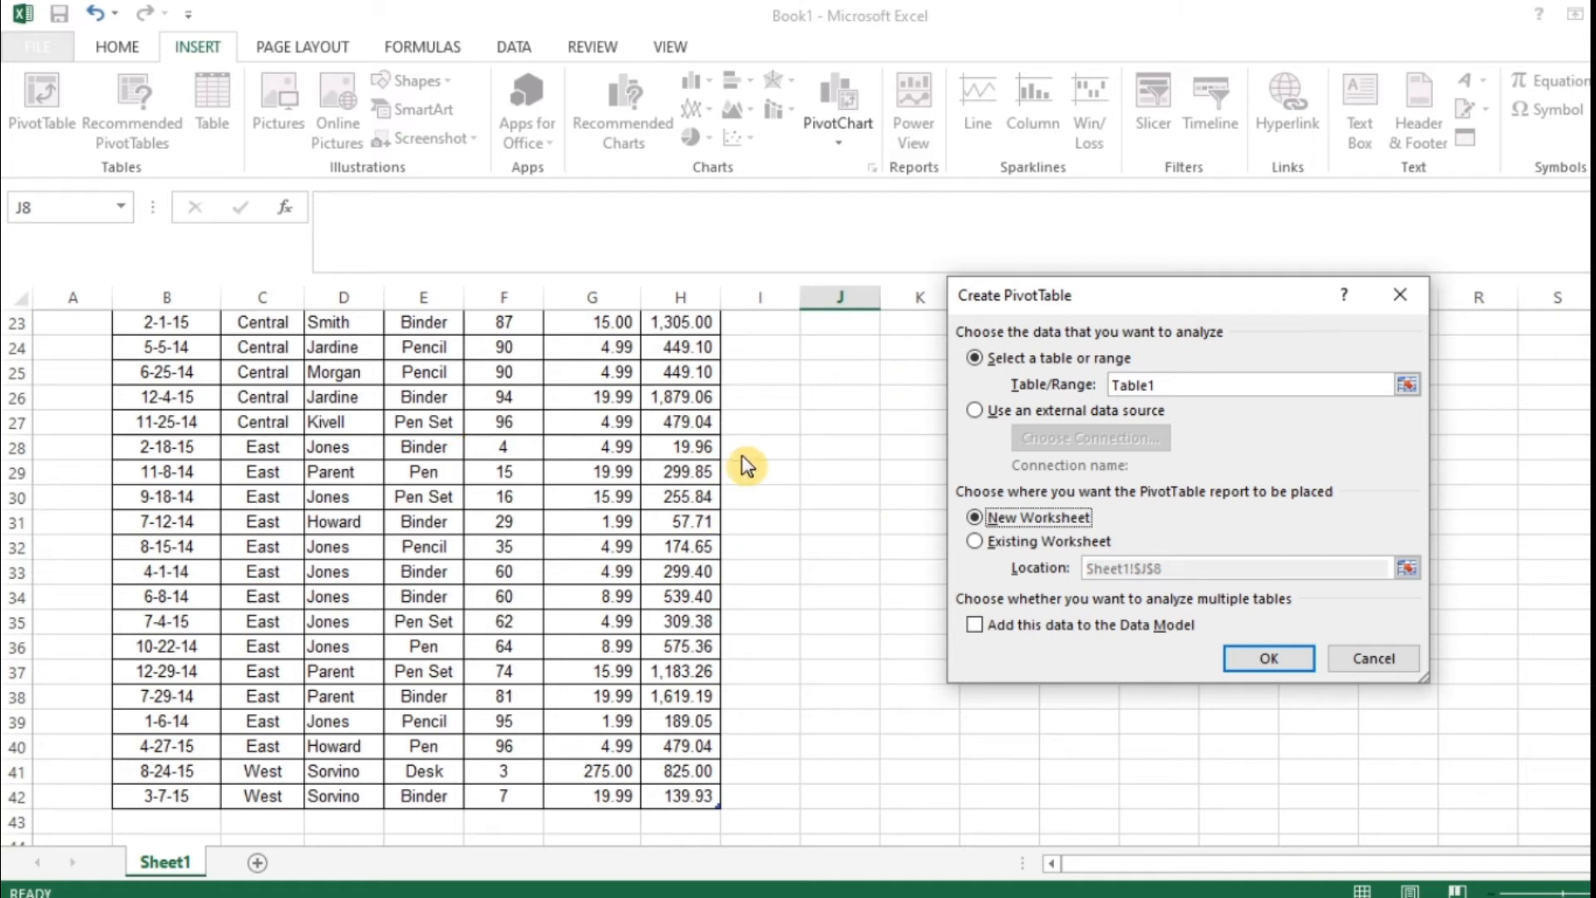
click(1286, 662)
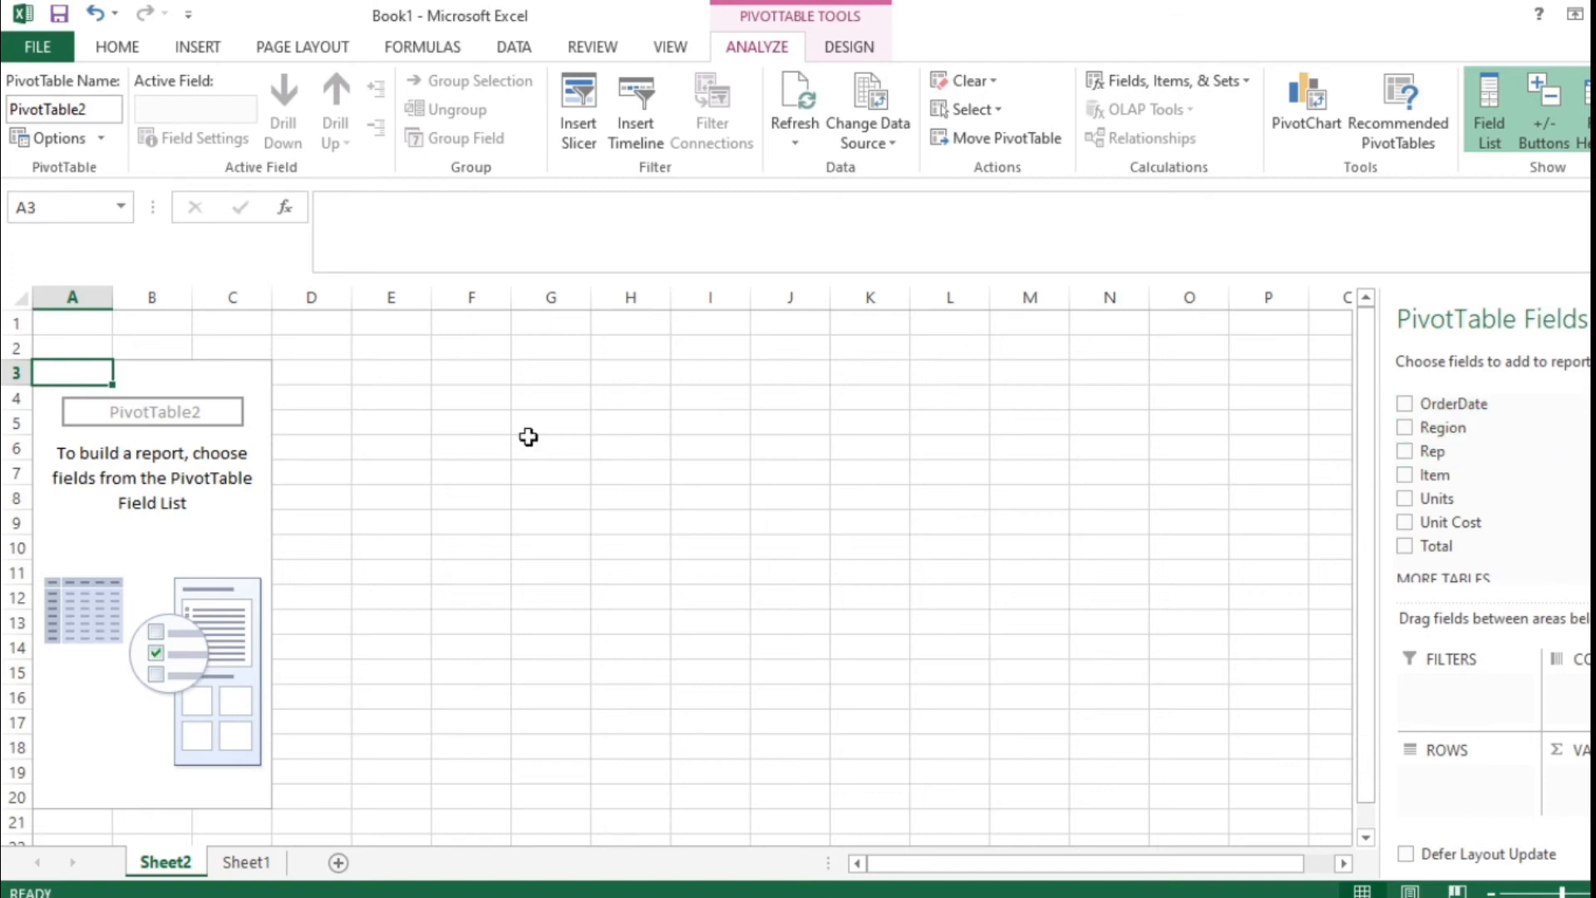
Step: Check the source data on Sheet1, then add Region, Rep, Item, Units, Unit Cost and Total to the PivotTable on Sheet2
click(250, 864)
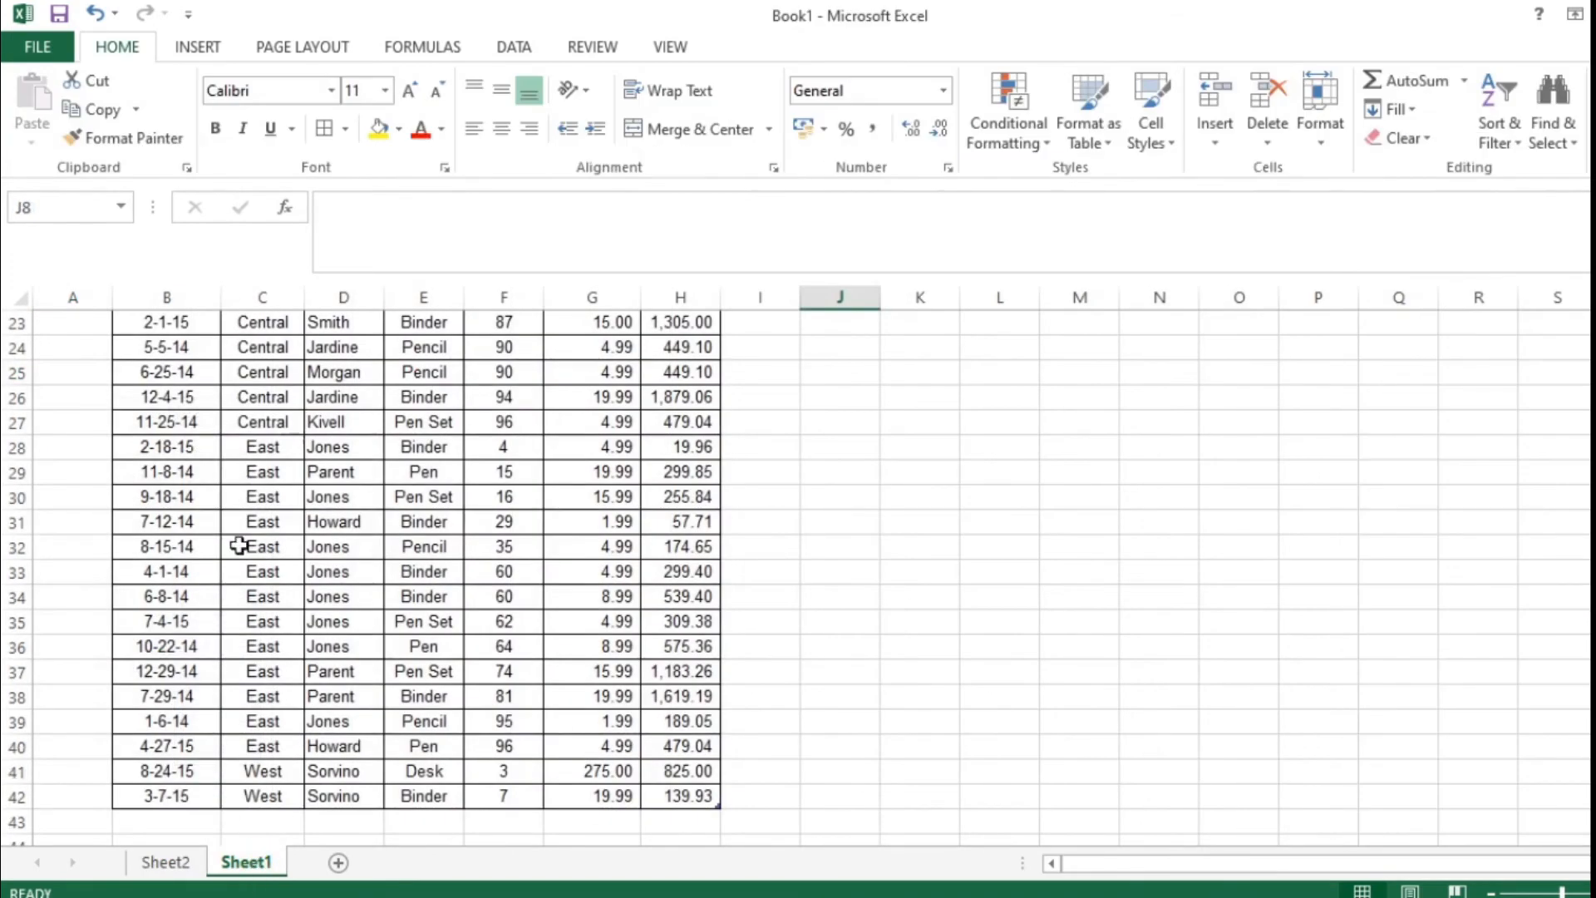
scroll(250, 540, up, 7)
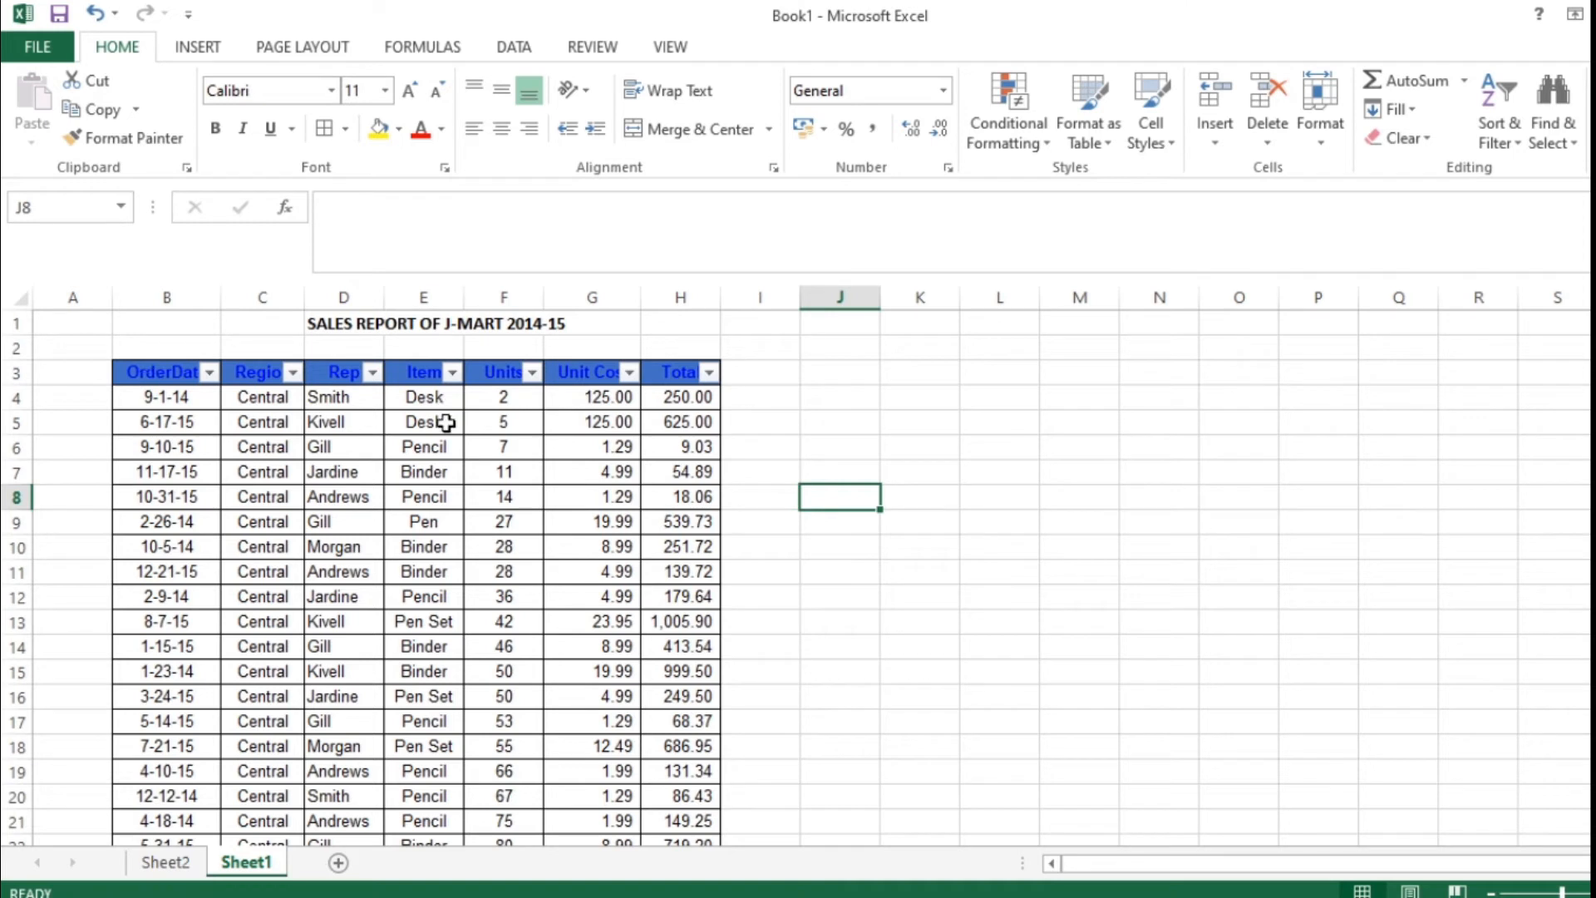
click(185, 863)
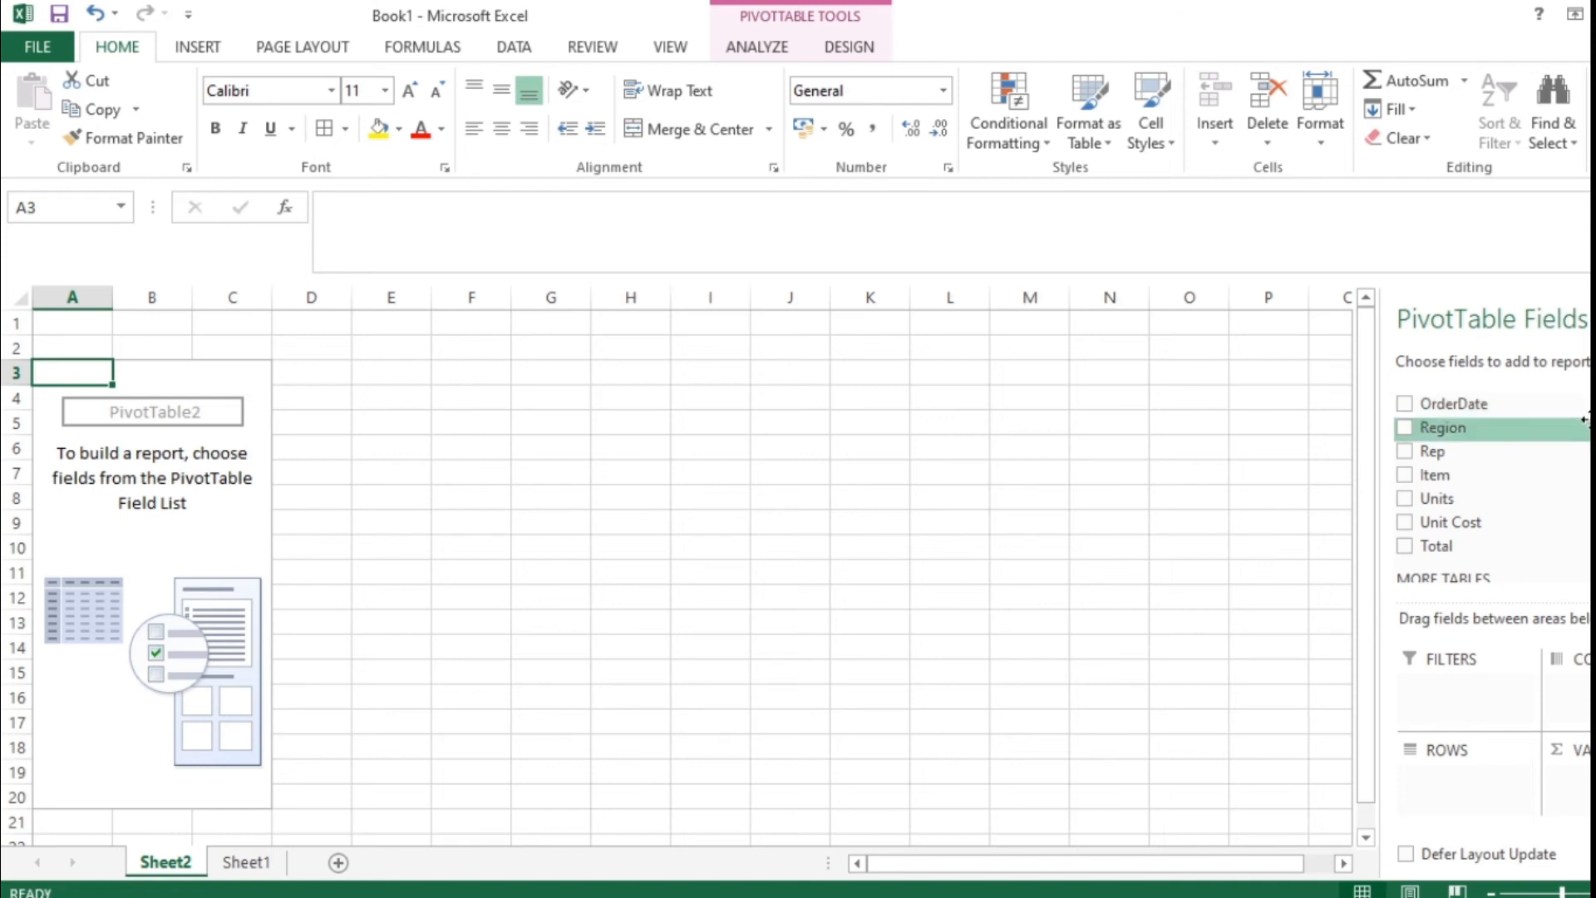
click(1405, 429)
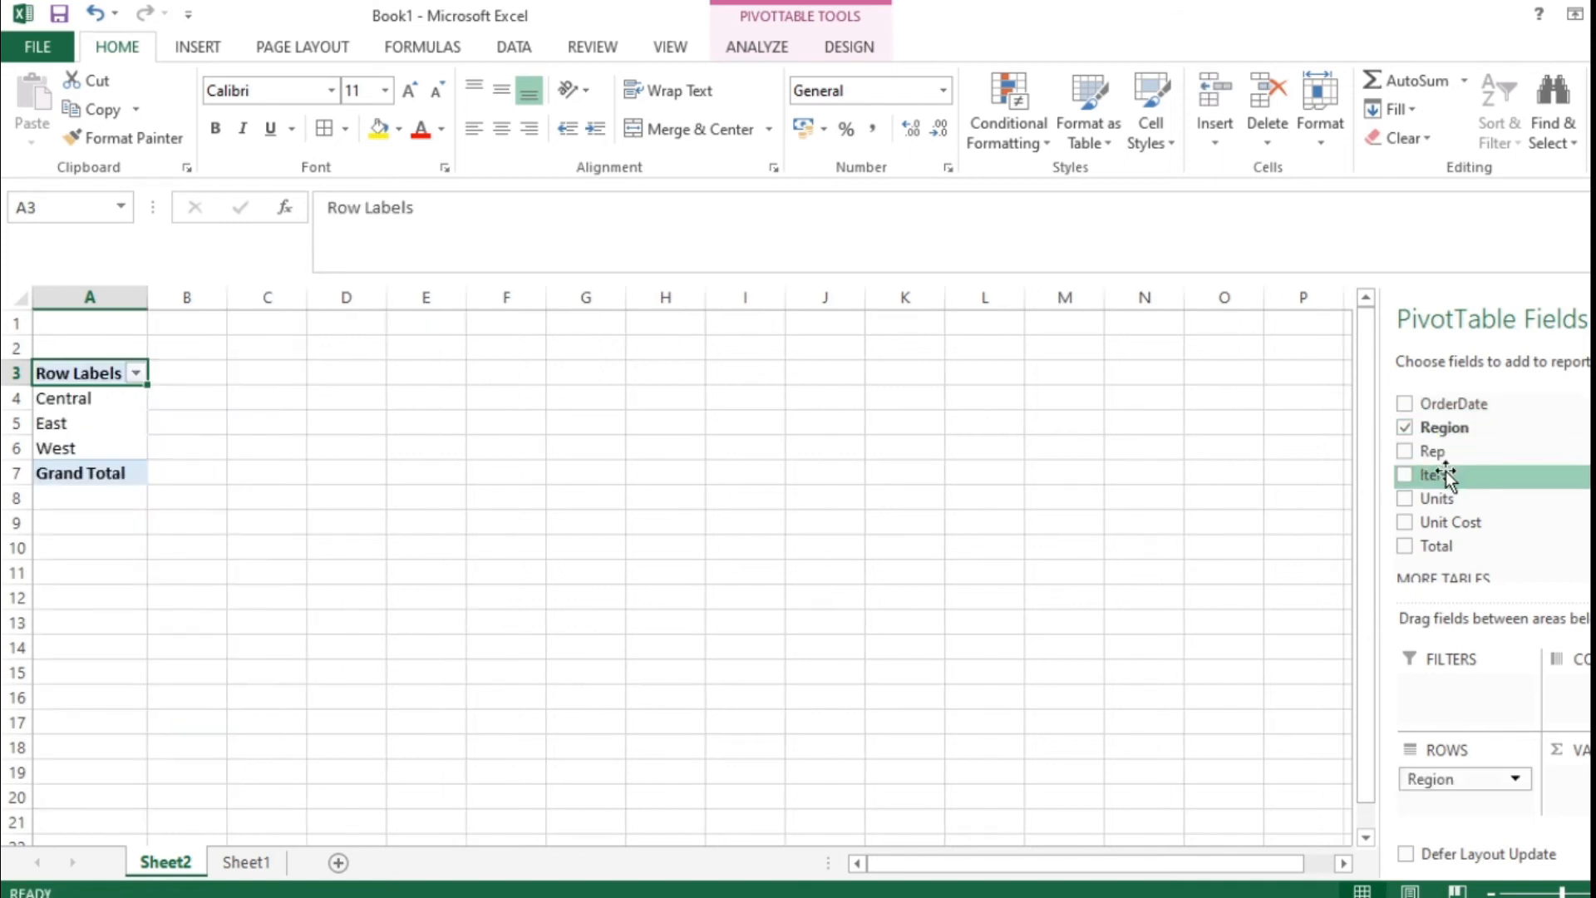
click(1405, 451)
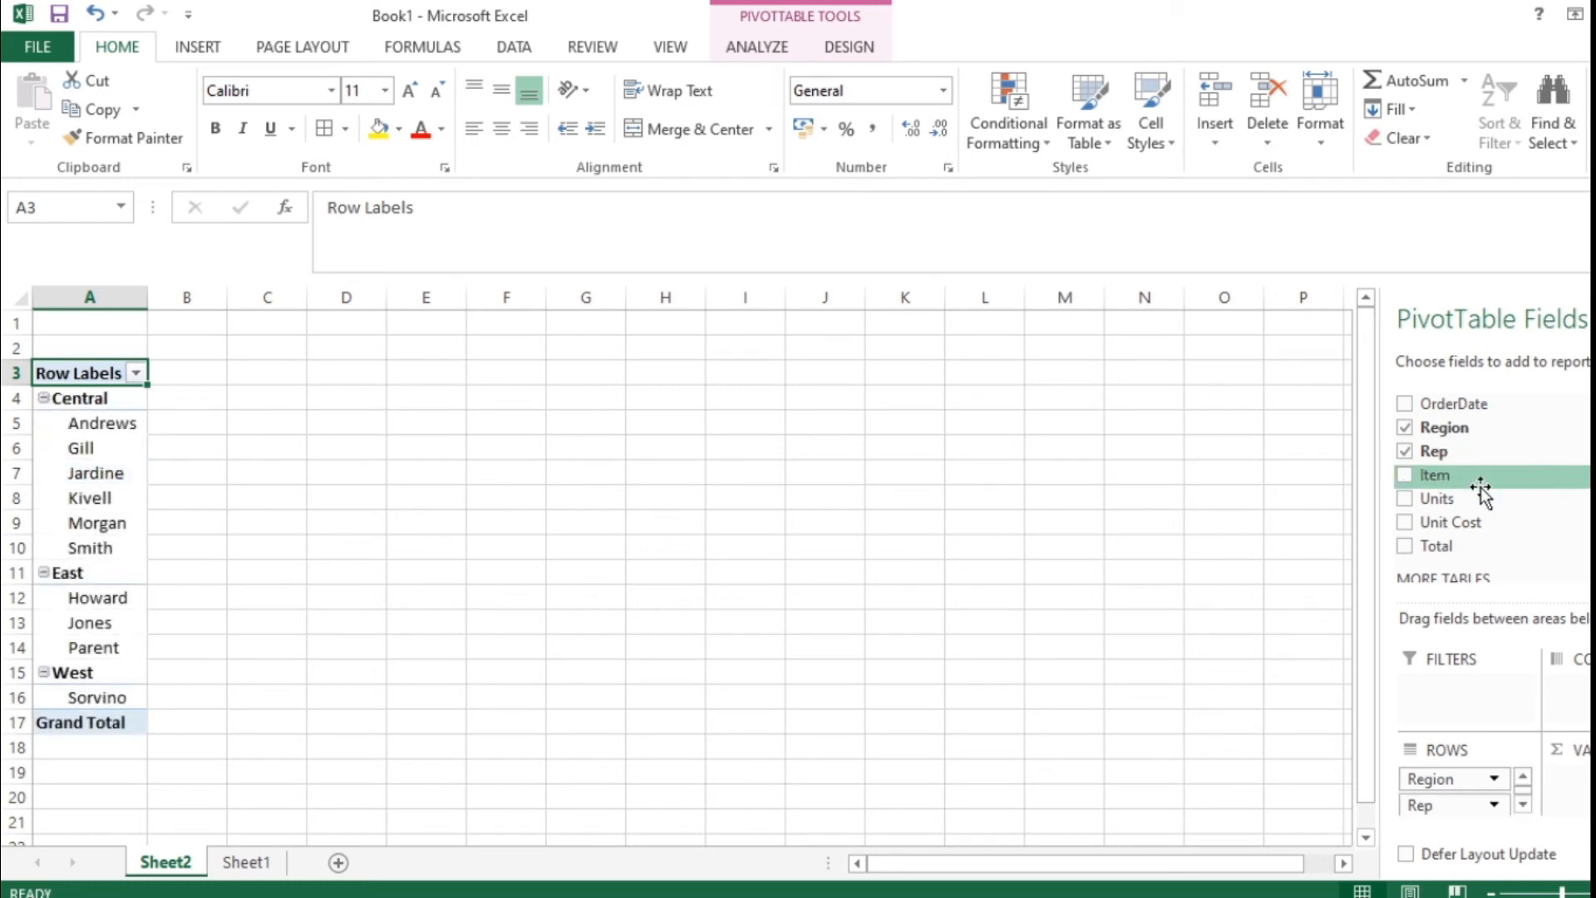
click(1405, 475)
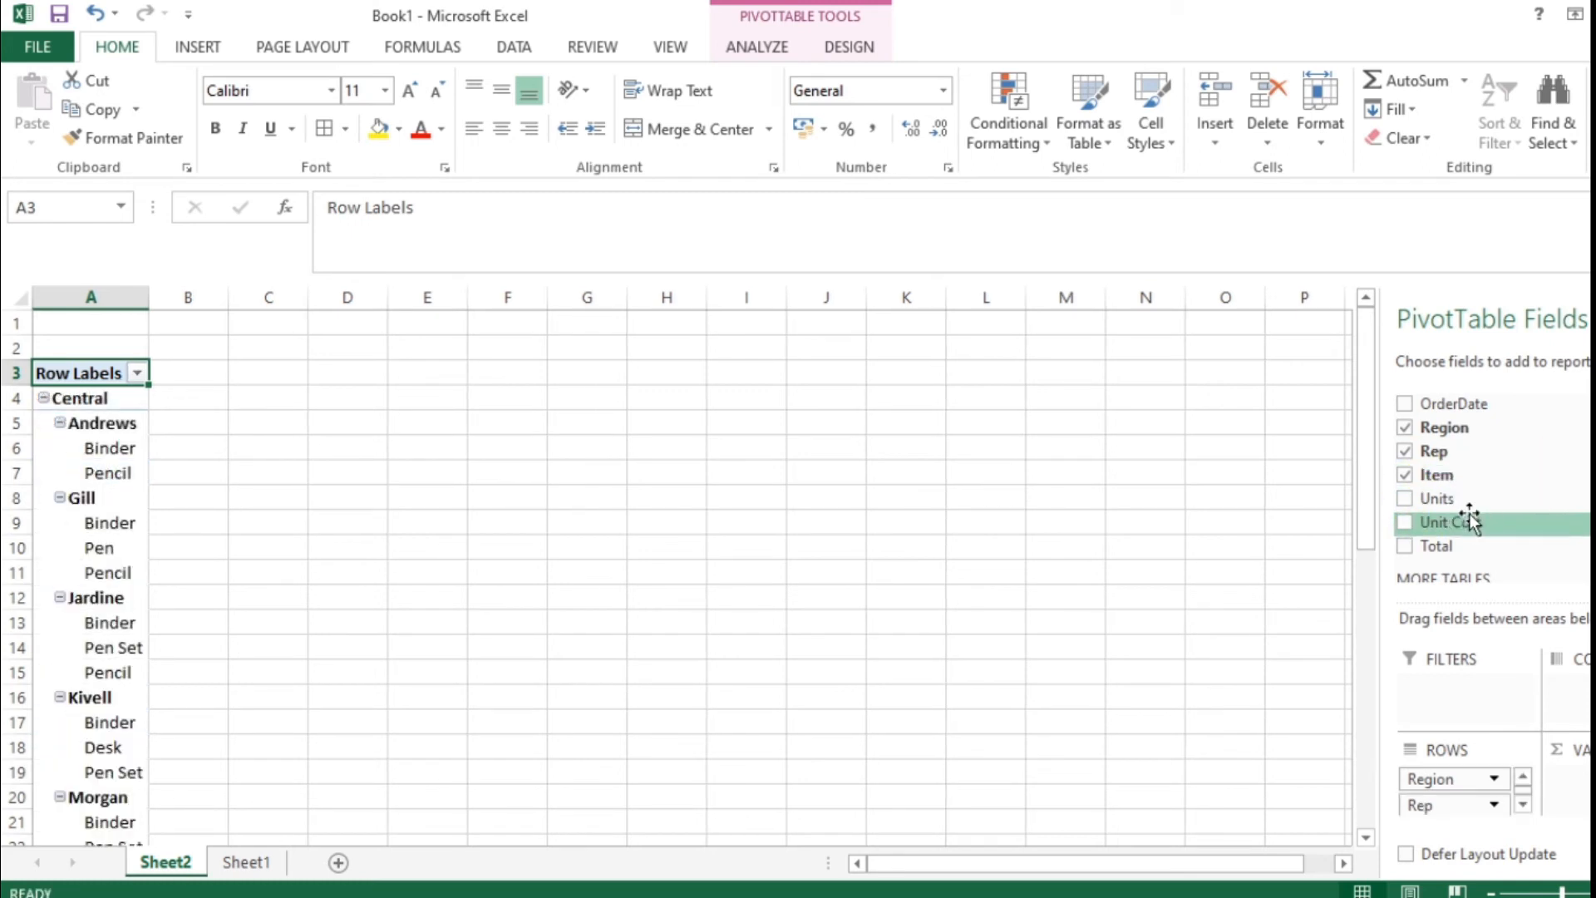
click(1405, 498)
click(1407, 522)
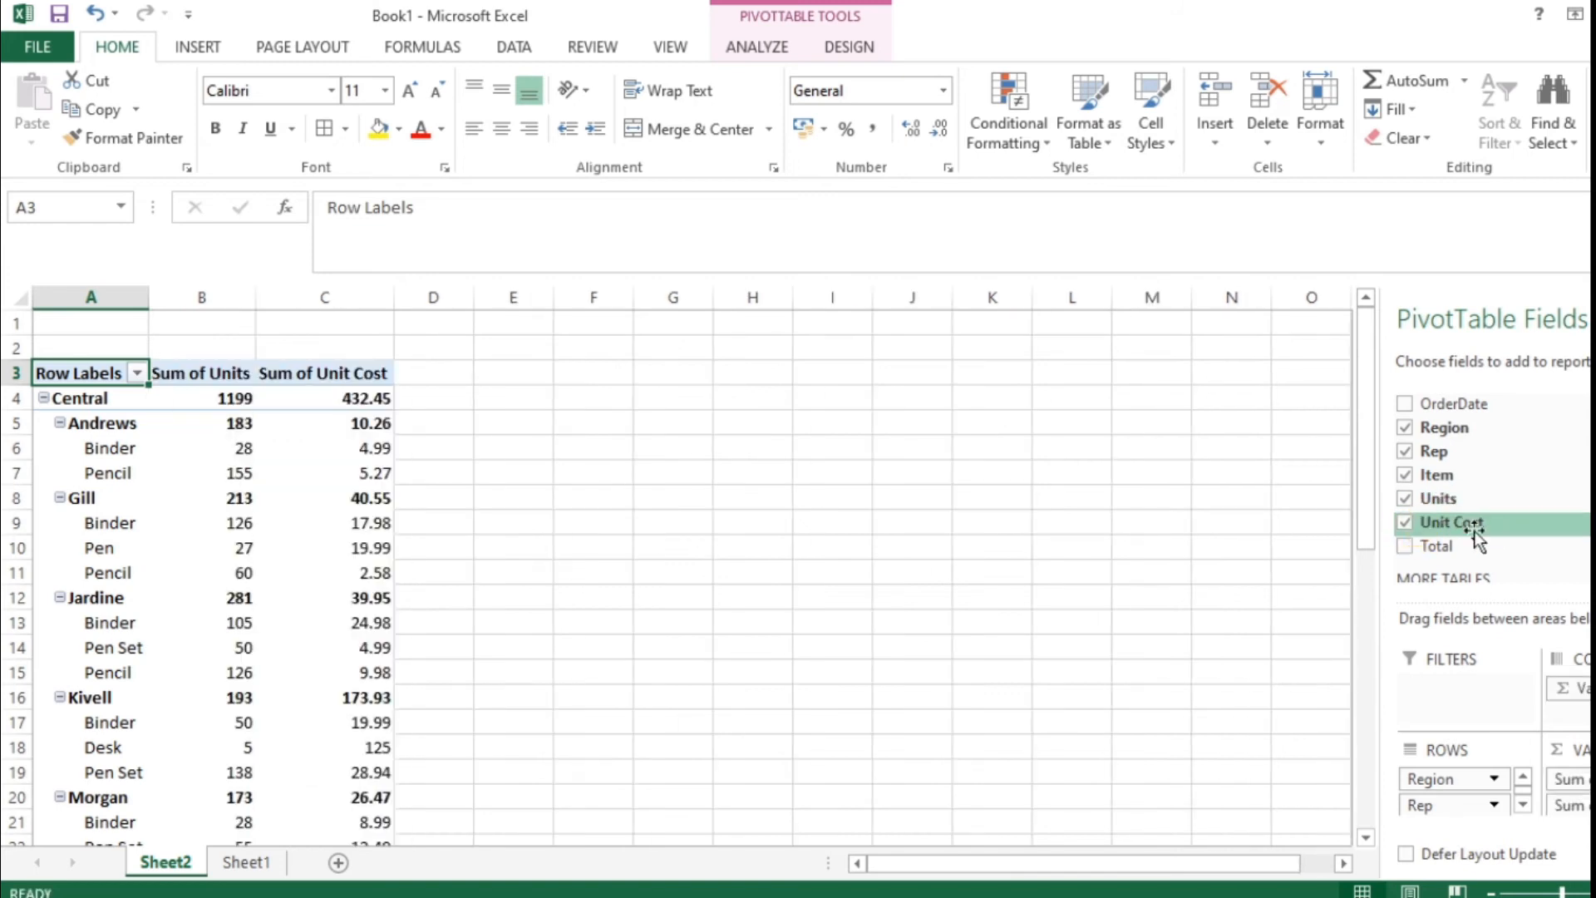
click(1407, 546)
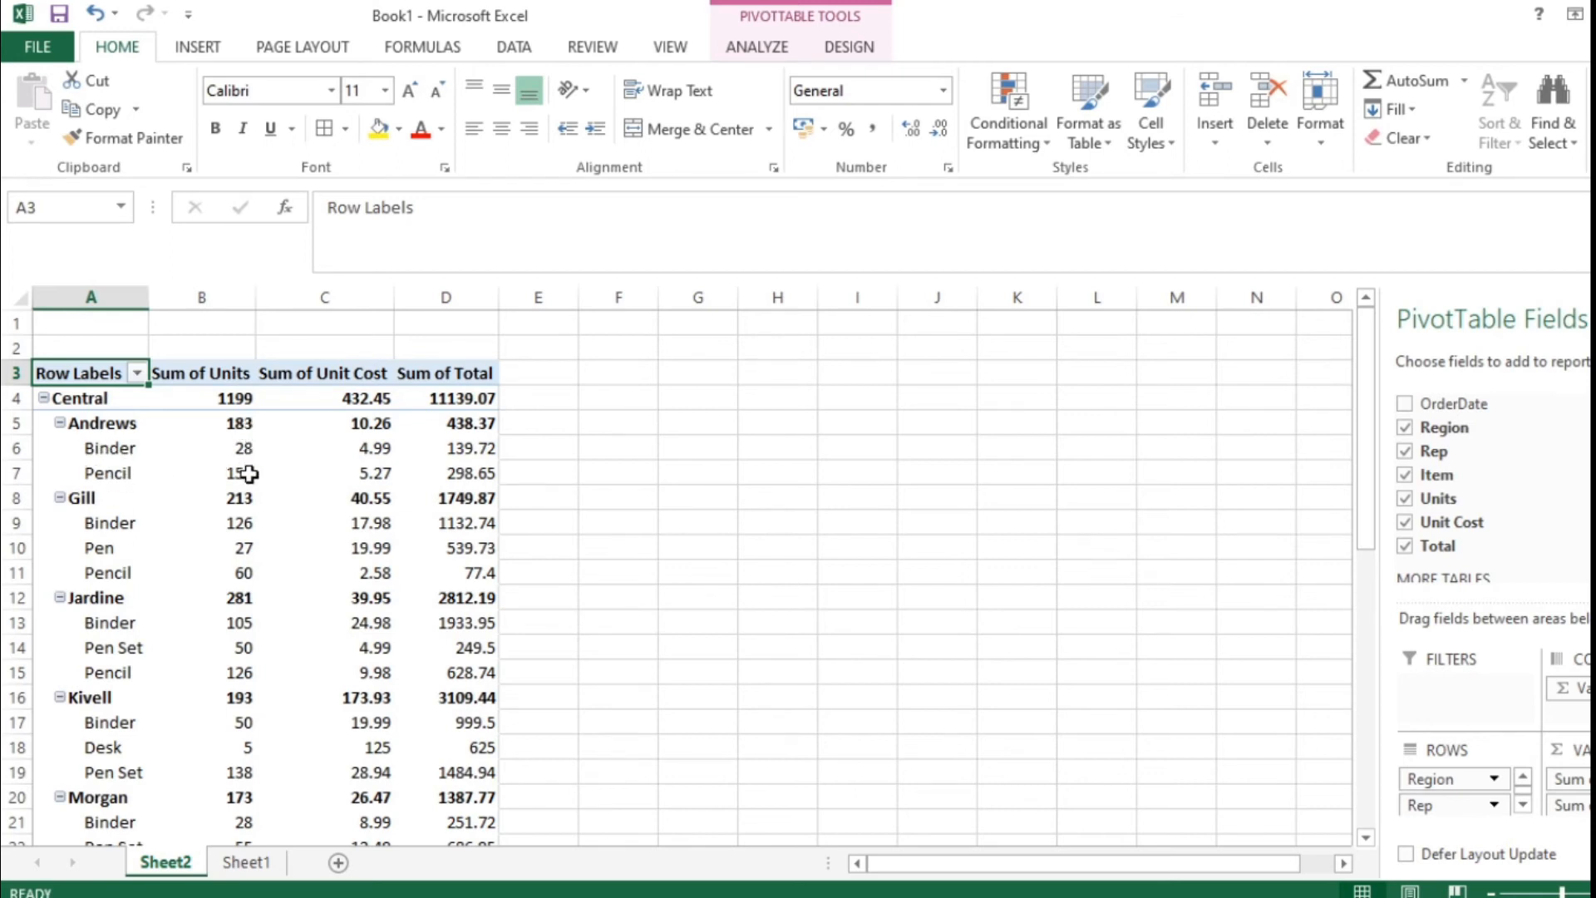
Step: Examine the PivotTable's unit, unit cost and total sums by region, rep and item, down to the grand totals
mouse_move(380, 417)
scroll(251, 541, down, 5)
scroll(251, 541, down, 3)
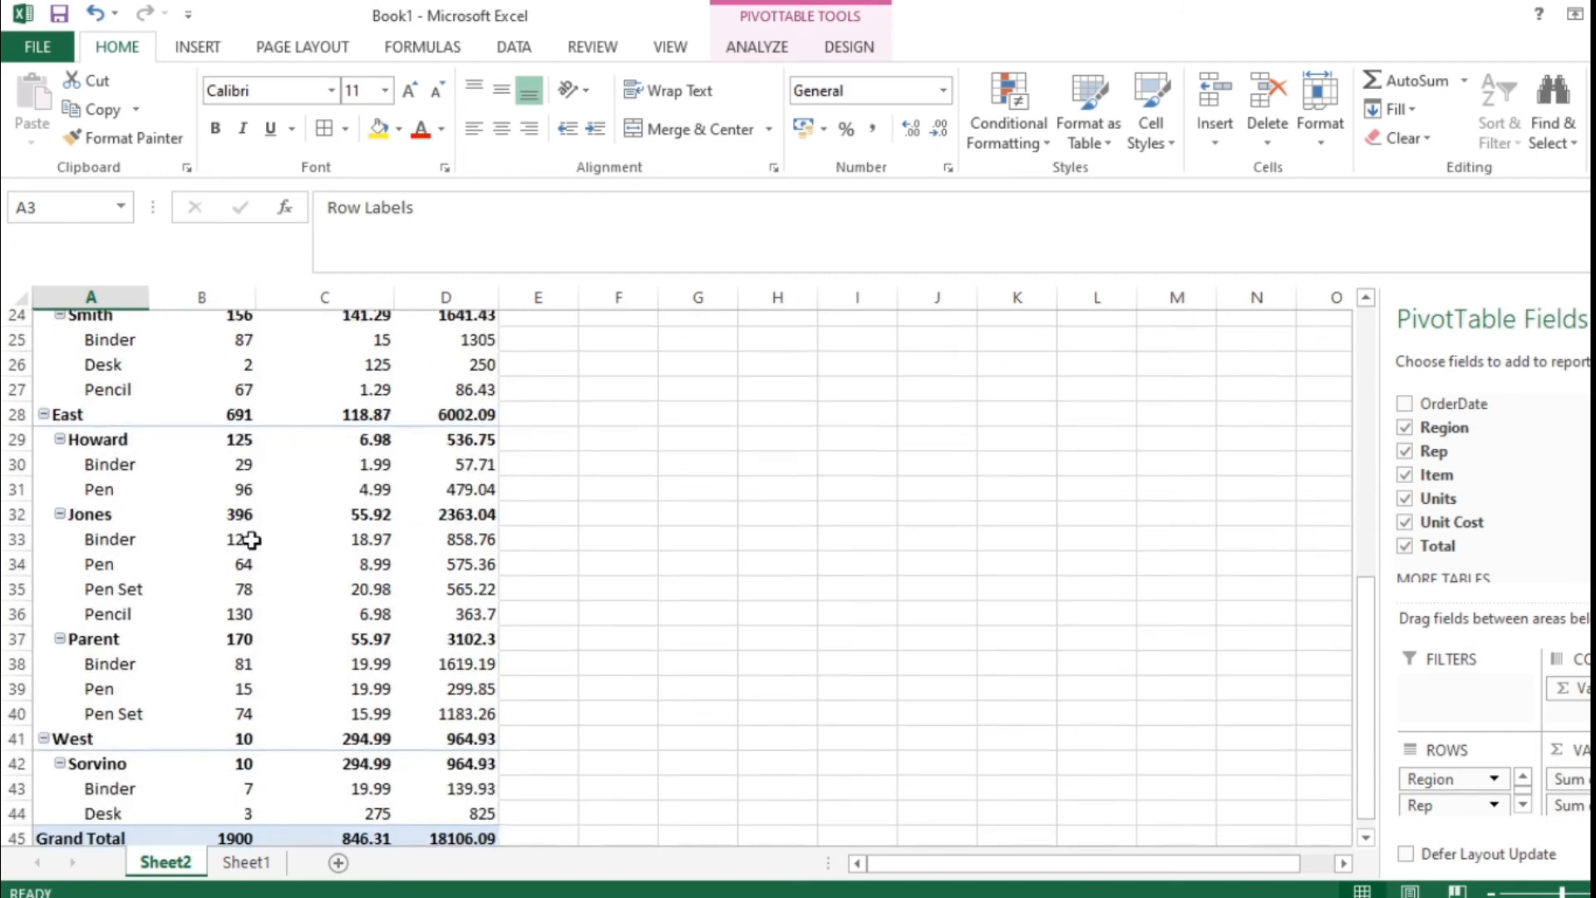
scroll(137, 482, up, 8)
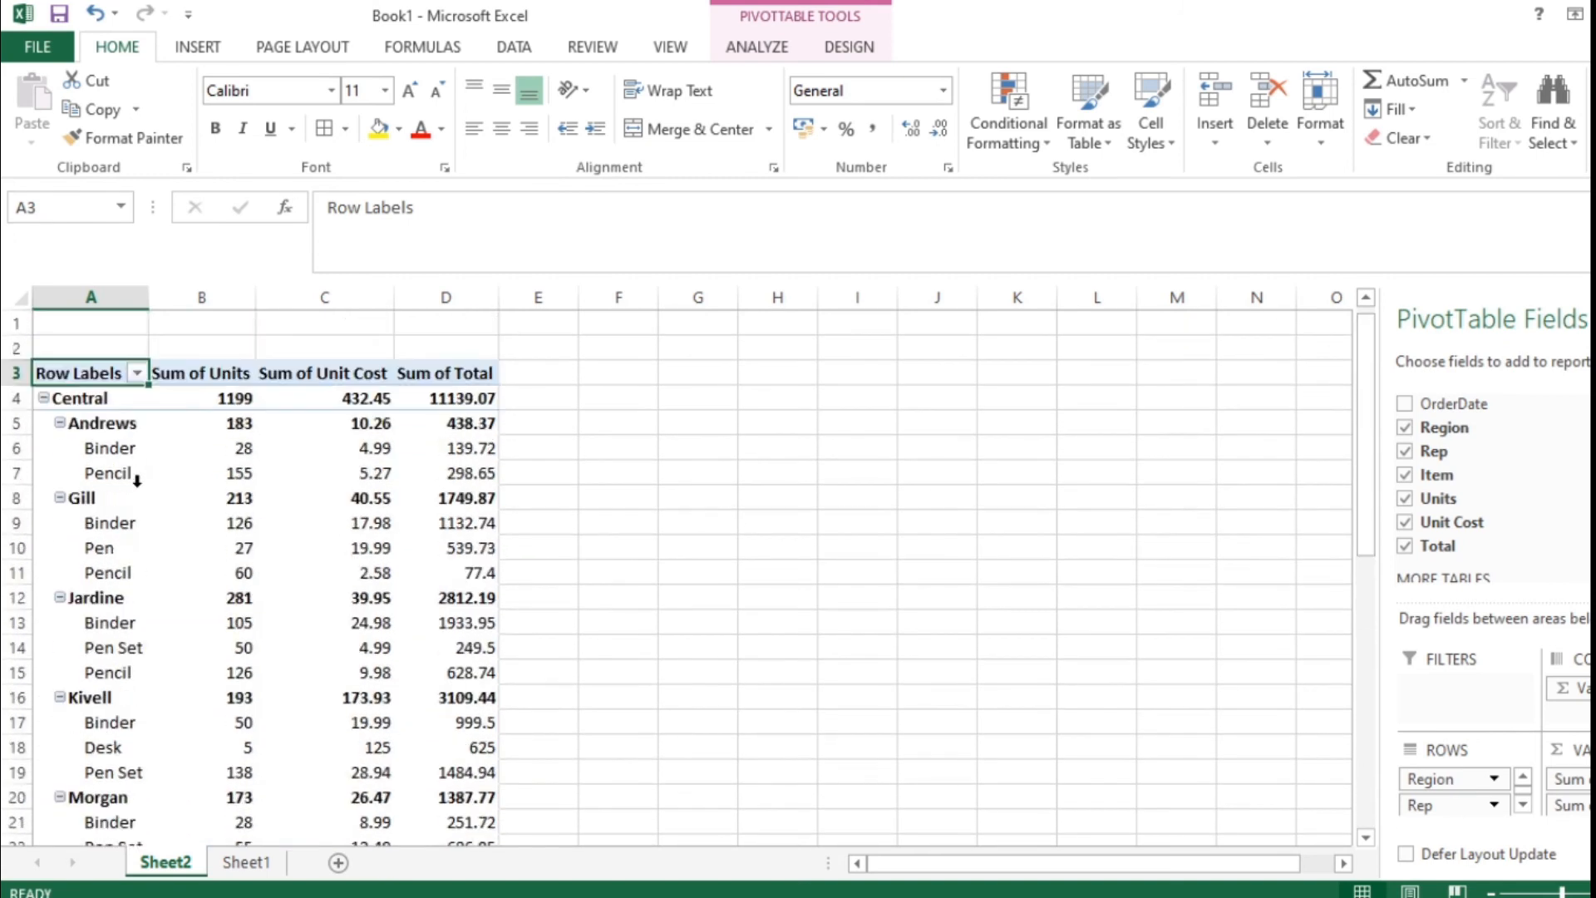
scroll(79, 421, down, 5)
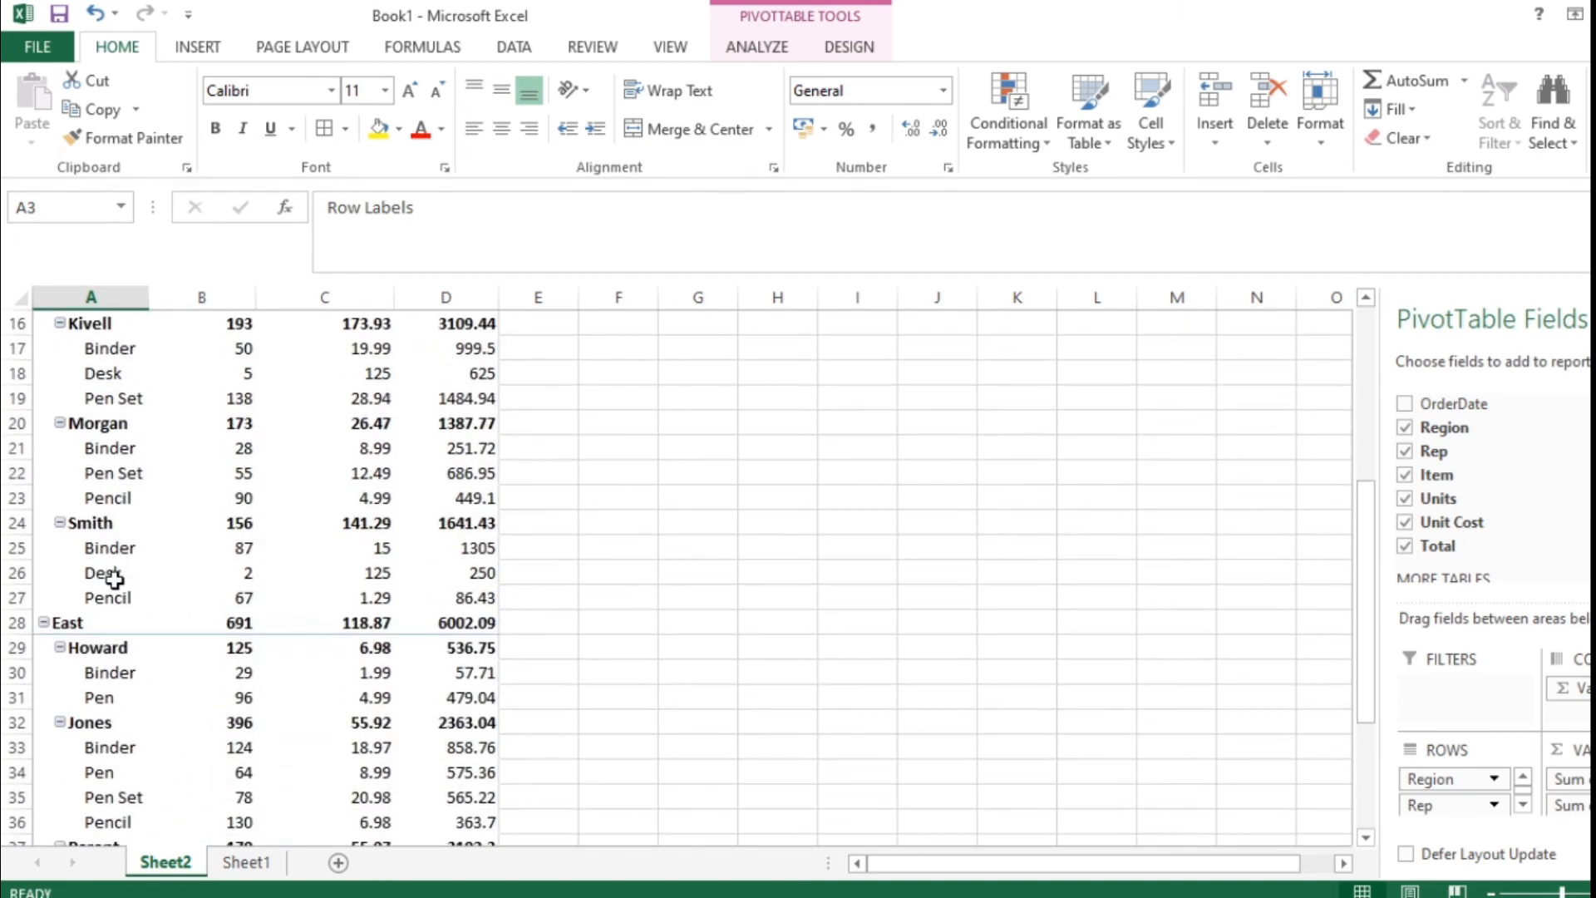
scroll(162, 617, down, 5)
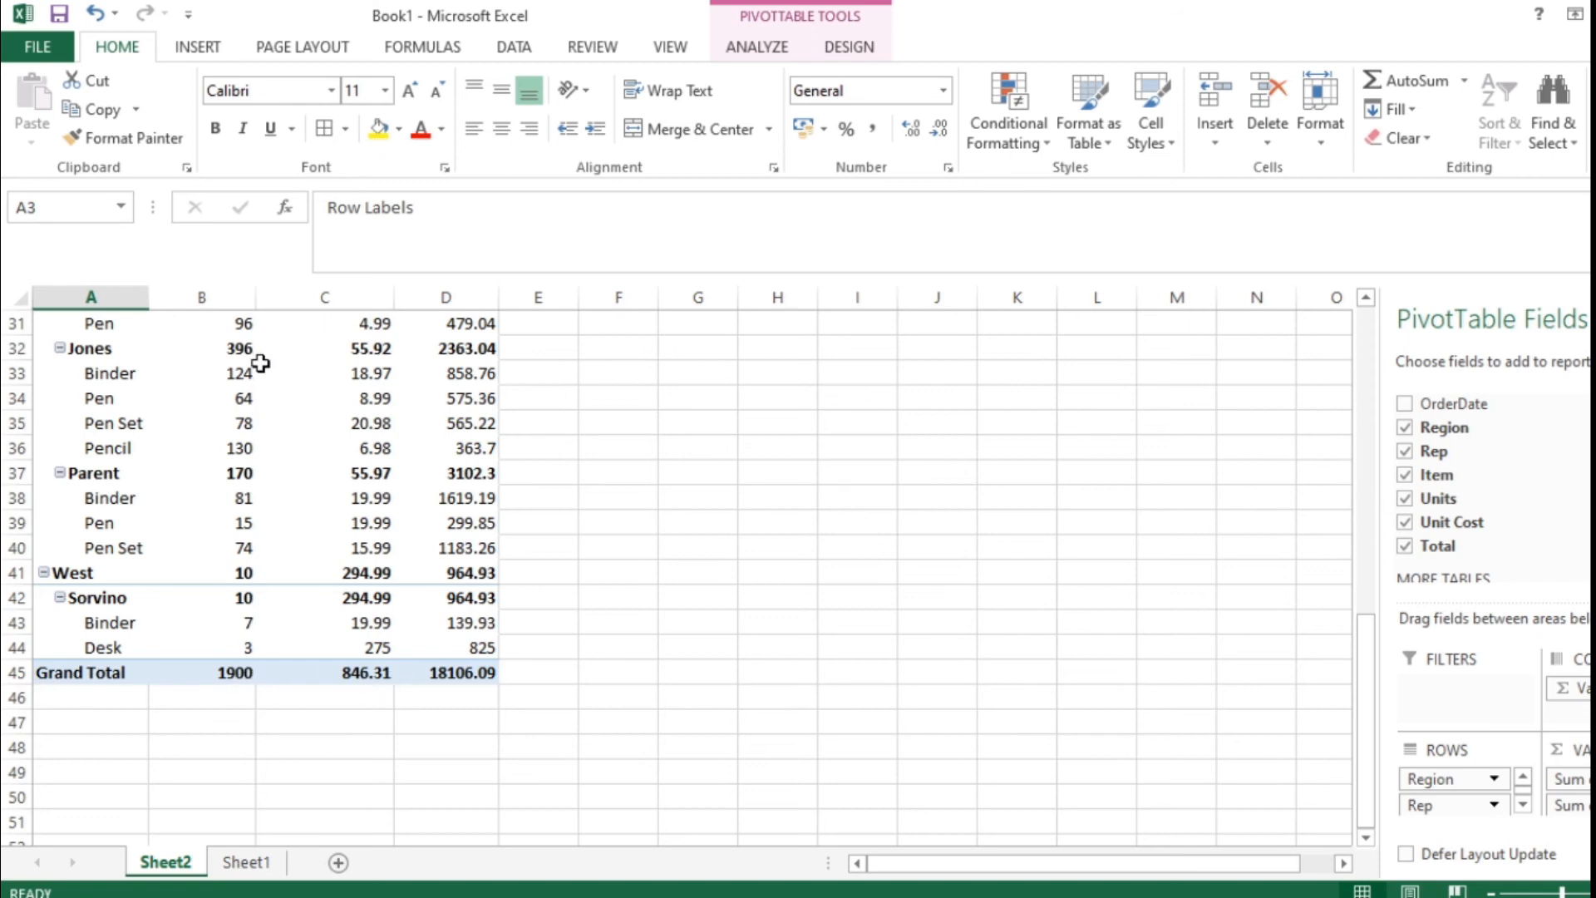
mouse_move(261, 360)
mouse_move(370, 678)
mouse_move(486, 681)
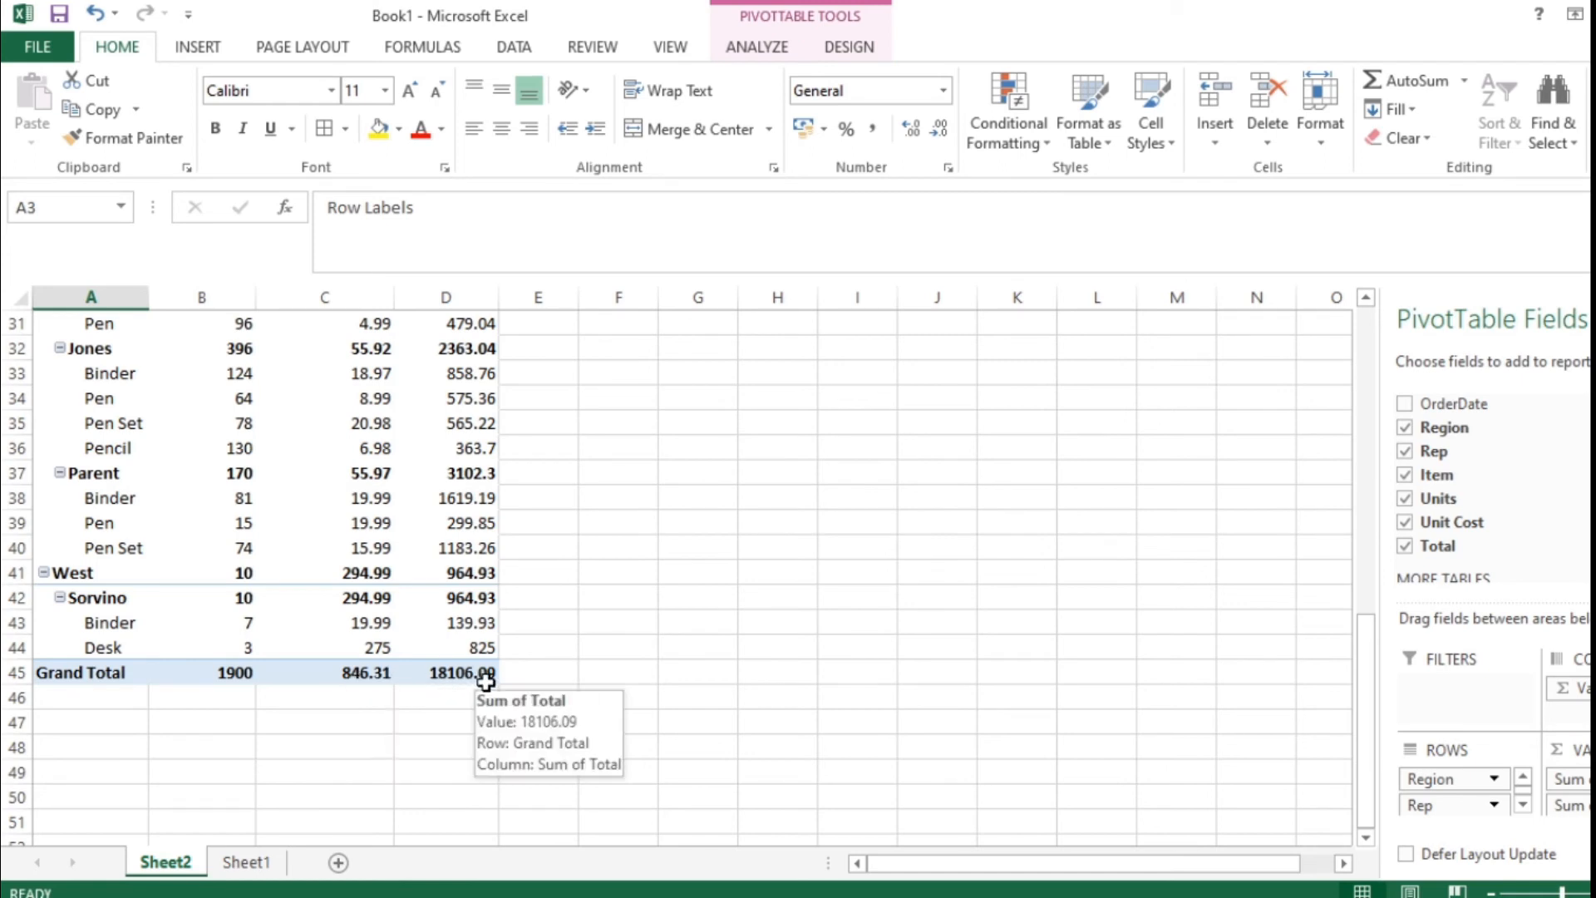
scroll(436, 514, up, 4)
scroll(435, 514, up, 5)
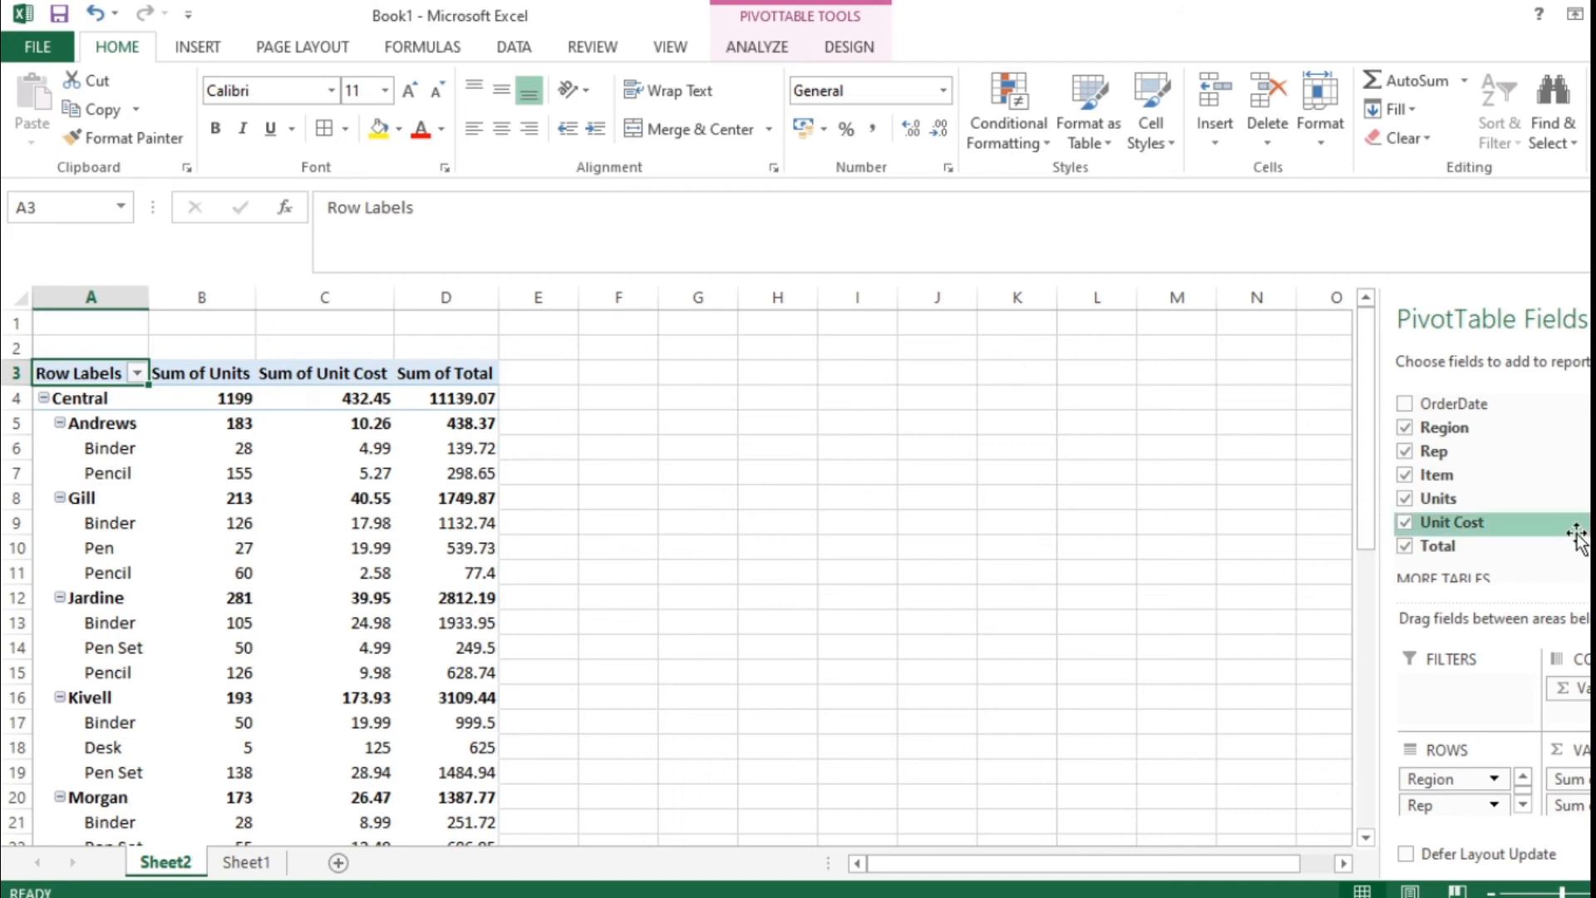
Step: Remove the Rep and Unit Cost fields from the PivotTable, and remove and re-add Units so it follows Total
click(1411, 452)
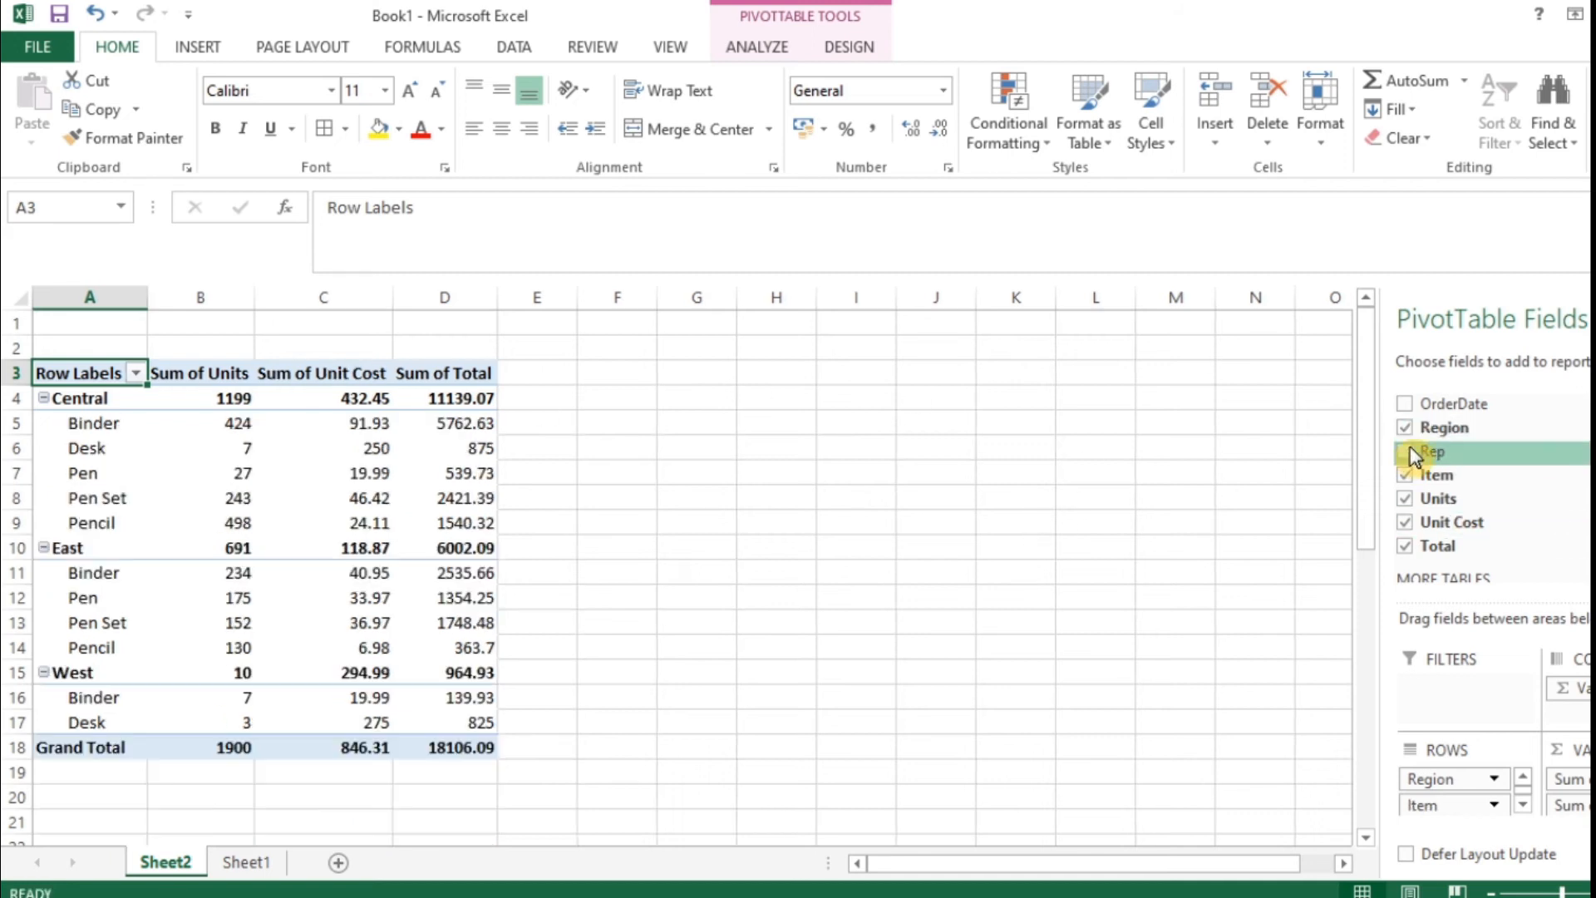
click(1409, 494)
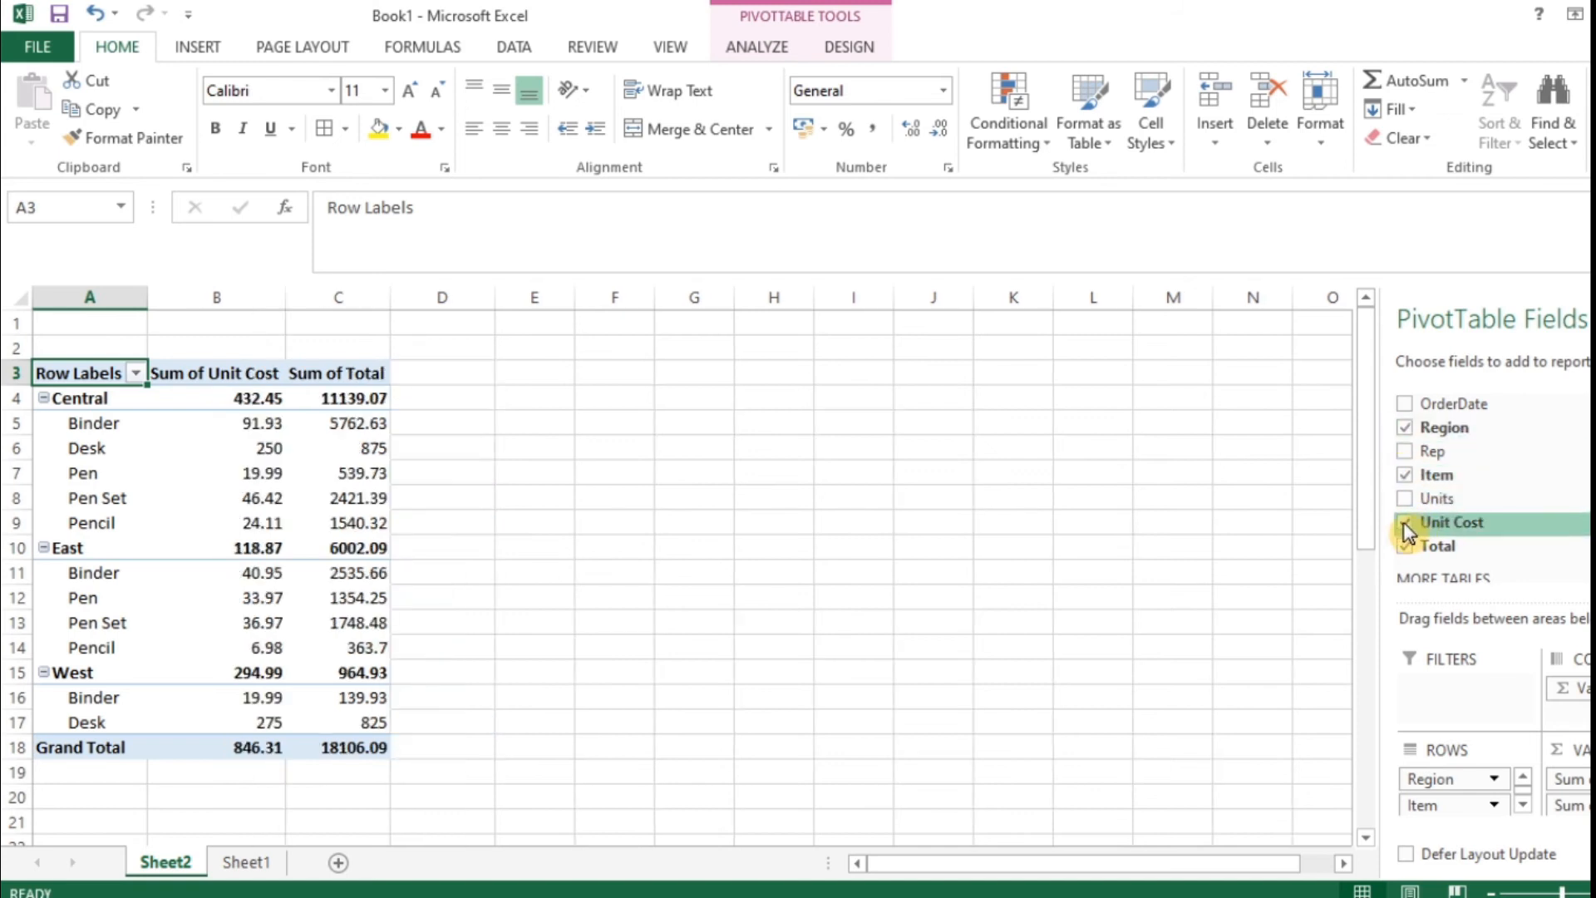
click(1406, 498)
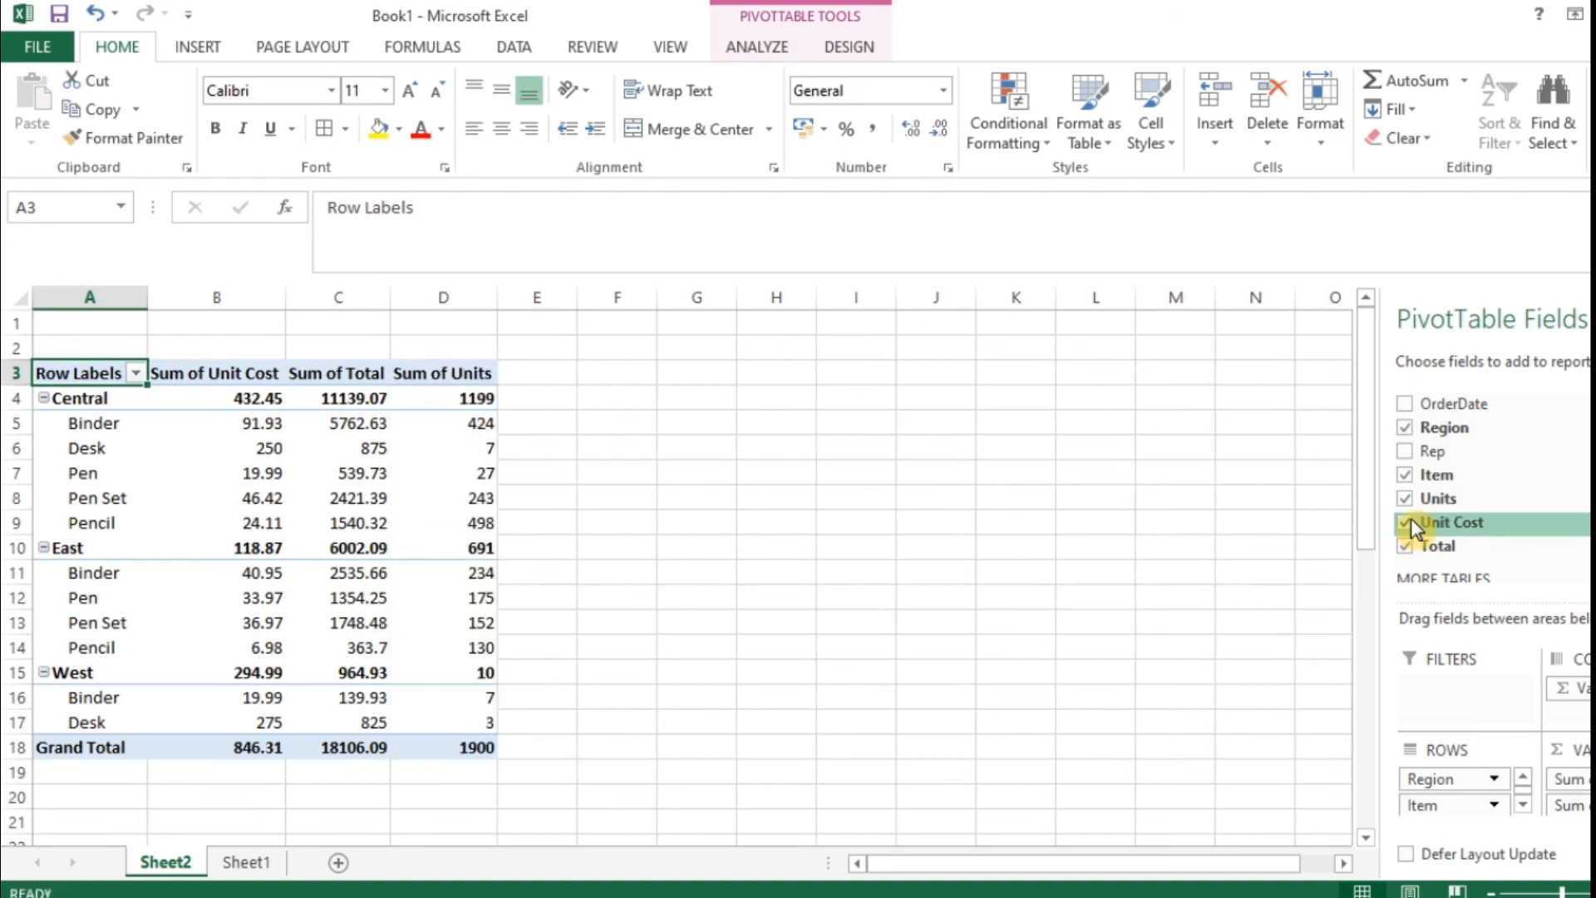
click(1407, 521)
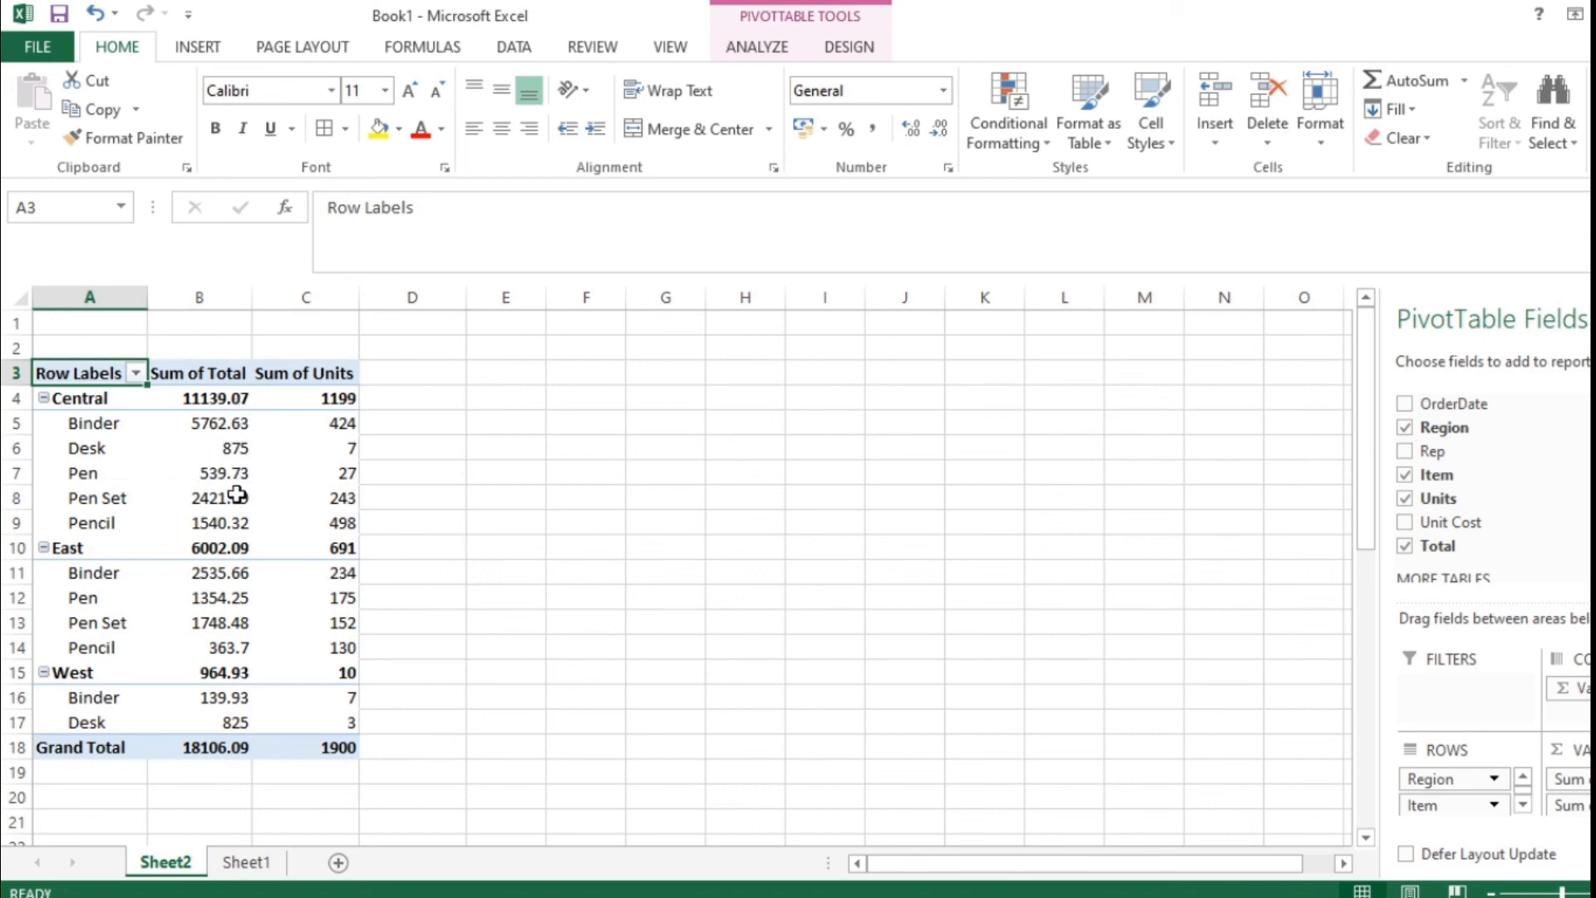
Step: Replace the Item field with Rep in the PivotTable's rows, keeping Region, Units and Total
mouse_move(235, 532)
mouse_move(348, 529)
mouse_move(91, 722)
click(1407, 473)
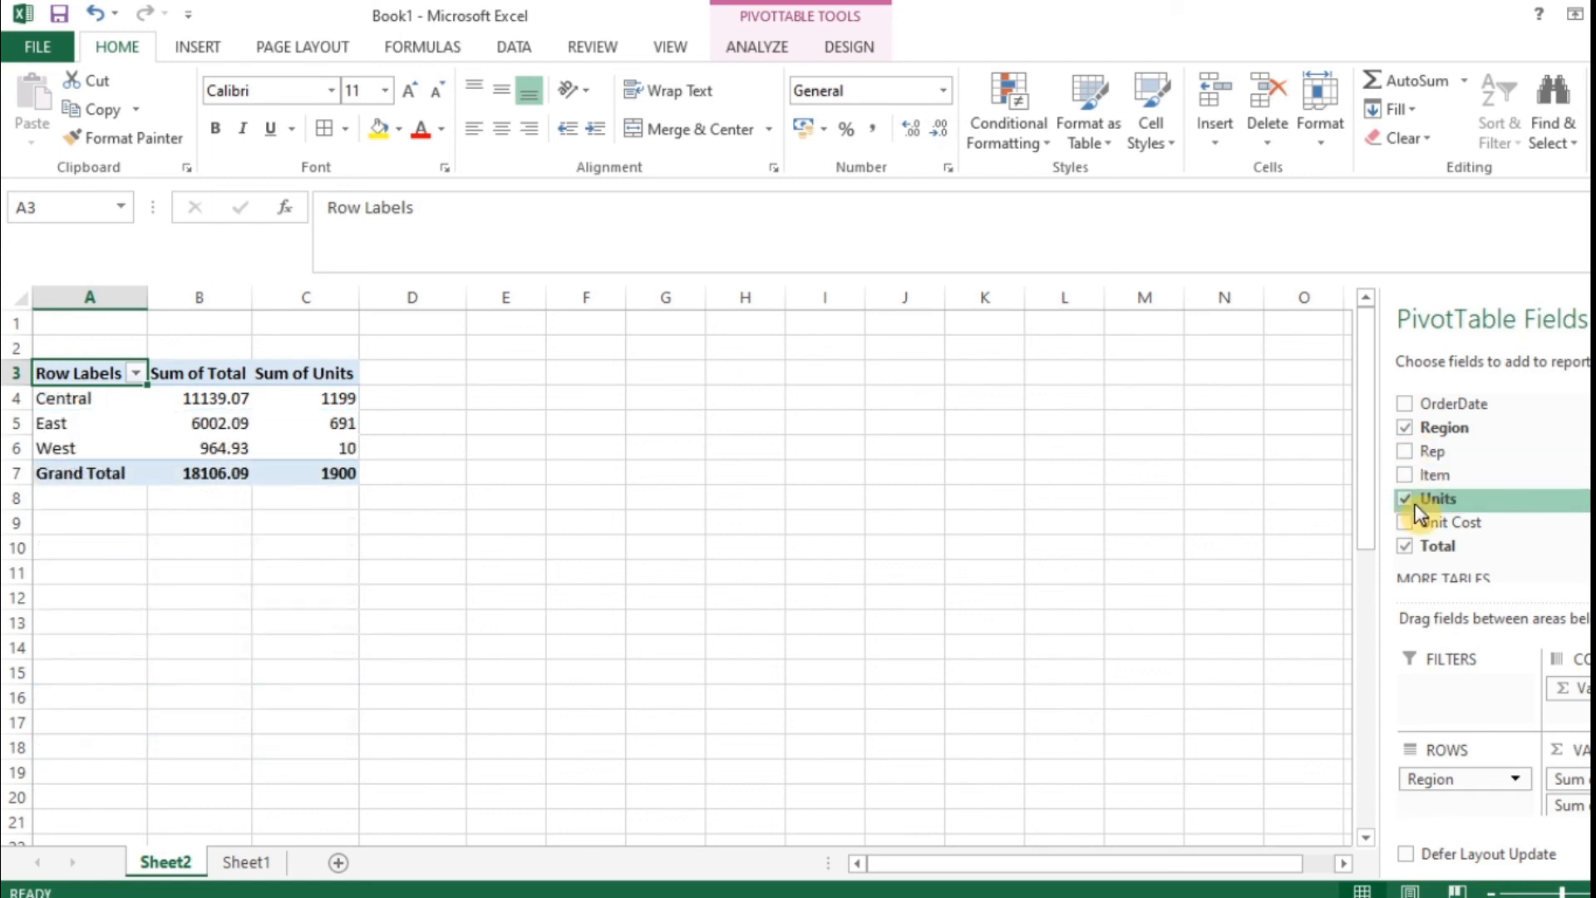
click(1407, 452)
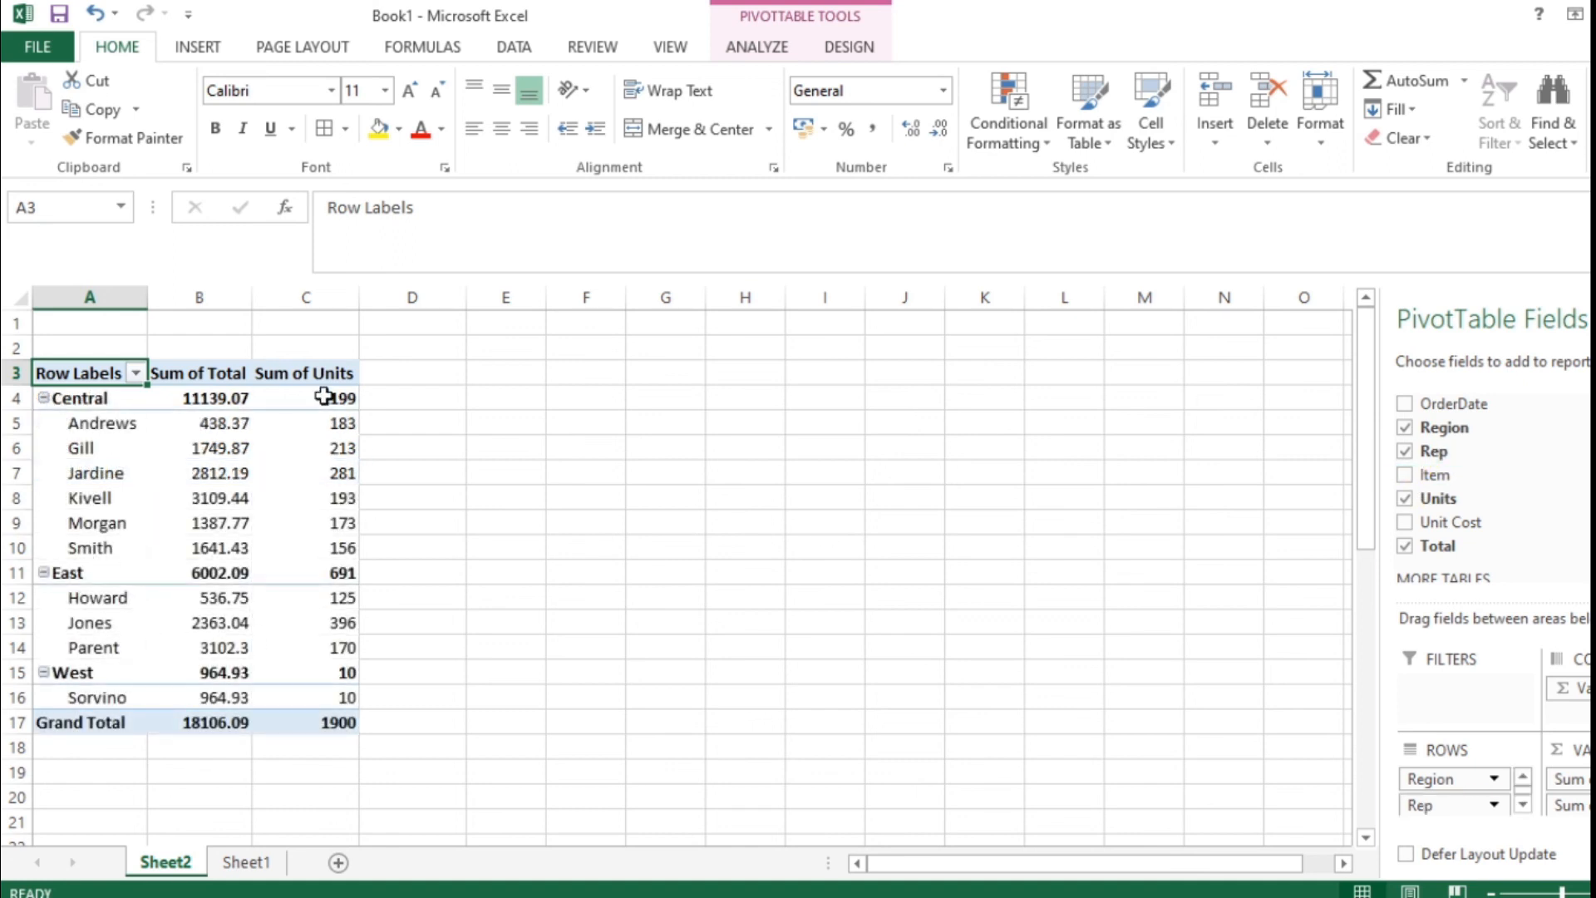